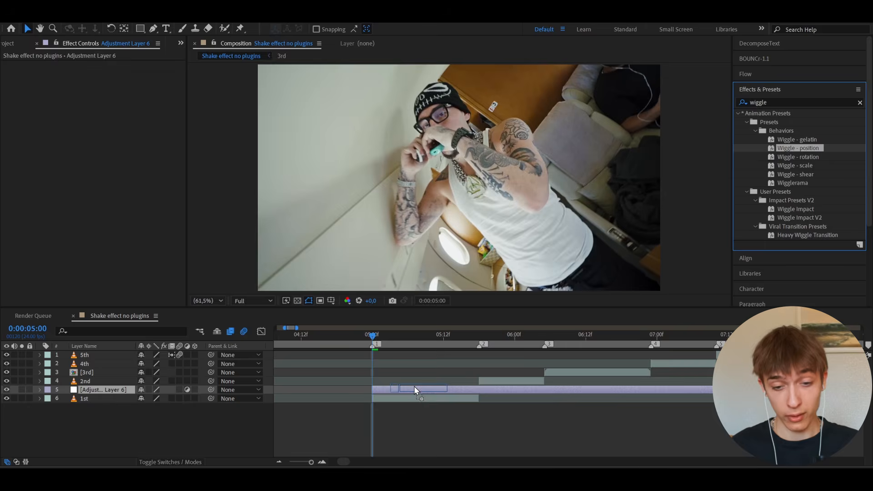
- Set the Wiggle Amount of the Wiggle - position effect on Adjustment Layer 6 to 150 pixels
mouse_move(374, 336)
left_mouse_down()
mouse_move(441, 347)
mouse_move(373, 351)
left_mouse_up()
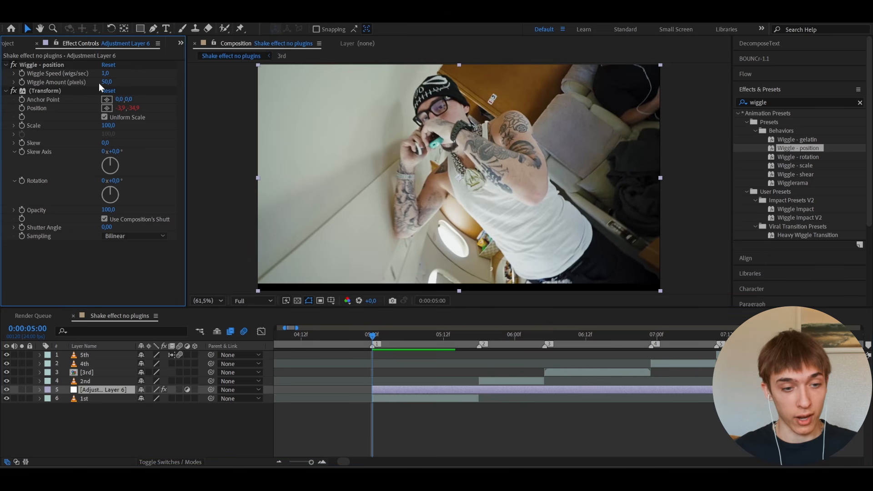
left_click_drag(106, 83, 172, 64)
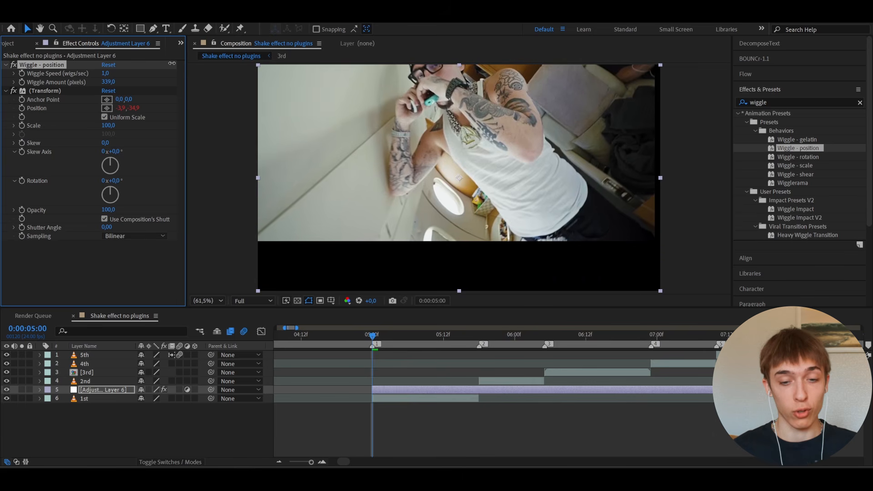
left_click(106, 82)
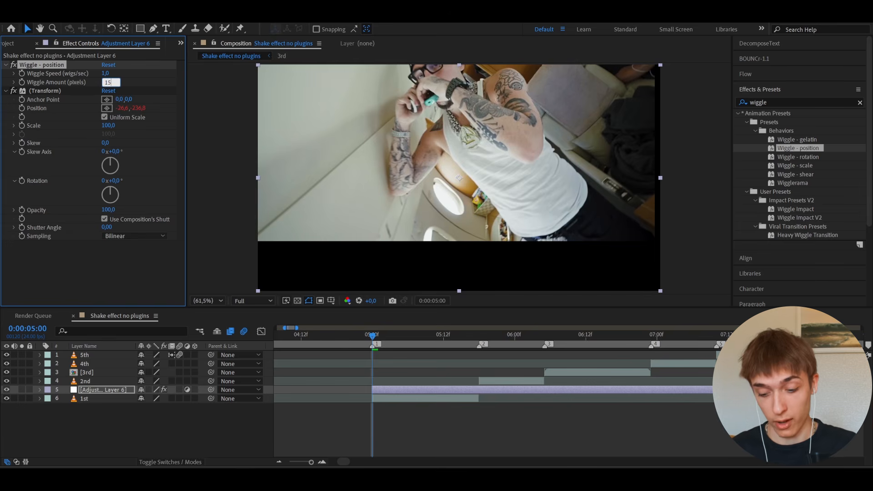
key("Return")
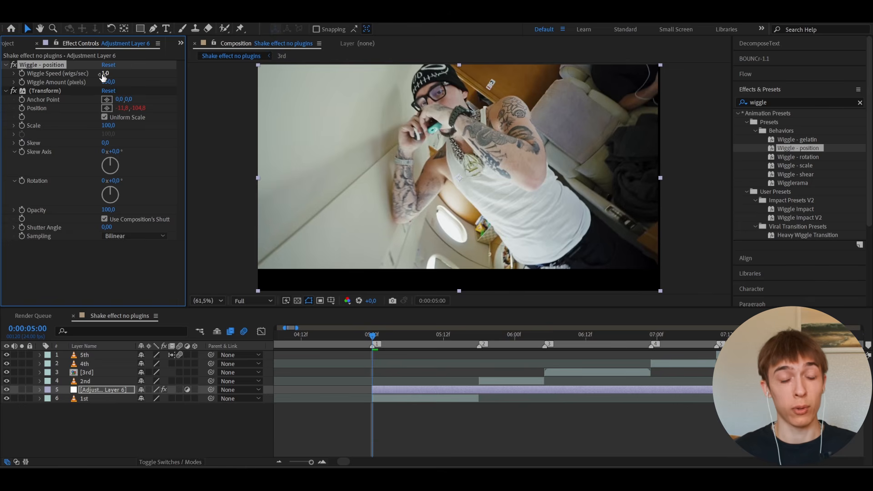
- Set the Wiggle Speed of the Wiggle - position effect to 18 wigs/sec and preview the shake
left_click_drag(102, 74, 154, 73)
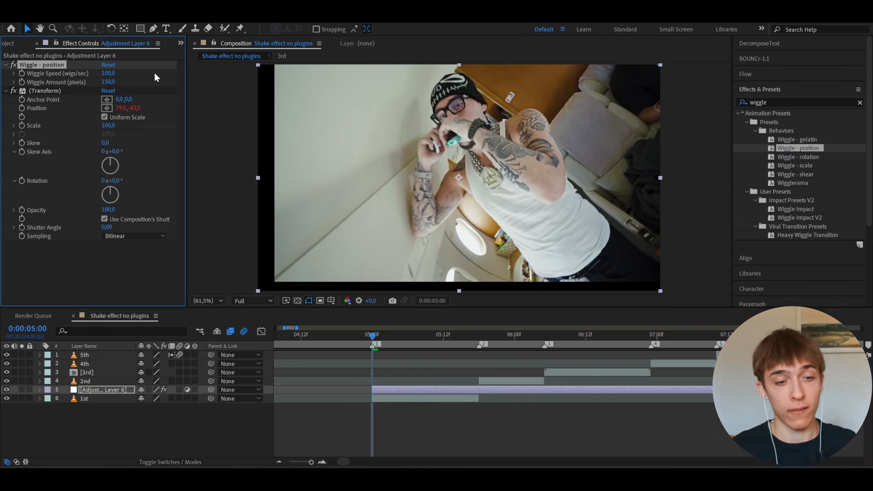
left_click(109, 74)
type("18")
key("Return")
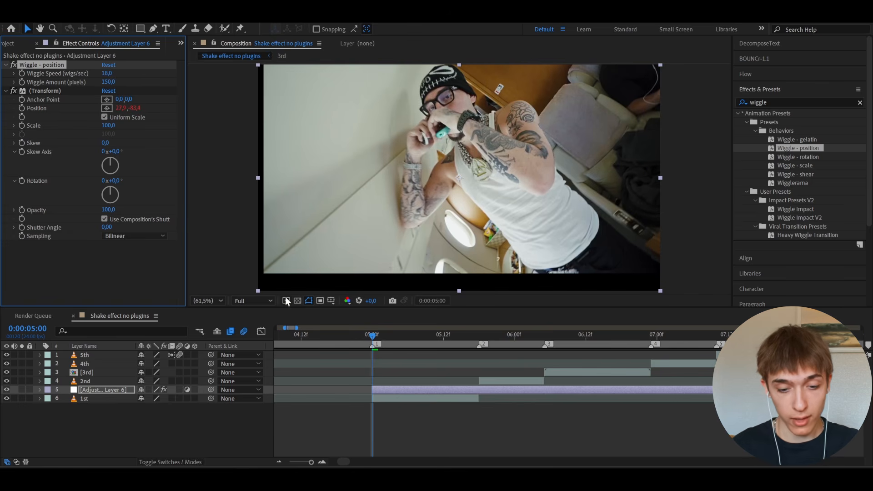
mouse_move(372, 336)
left_mouse_down()
mouse_move(428, 329)
mouse_move(376, 337)
left_mouse_up()
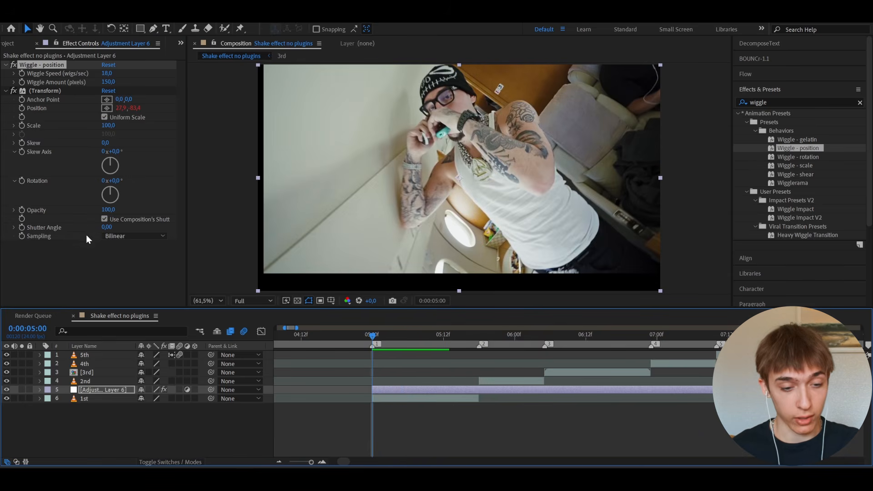
- Disable the composition's shutter angle in the Transform effect, set its Shutter Angle to 180, and preview the motion blur
left_click(105, 218)
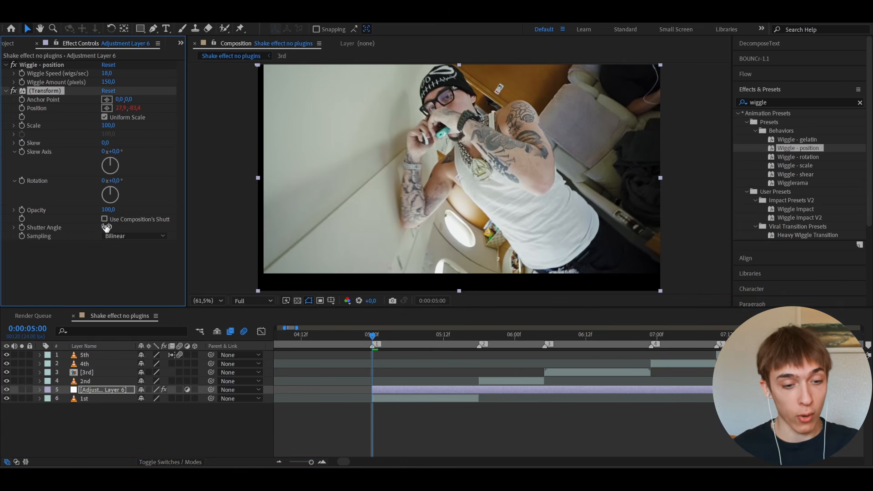
left_click(105, 227)
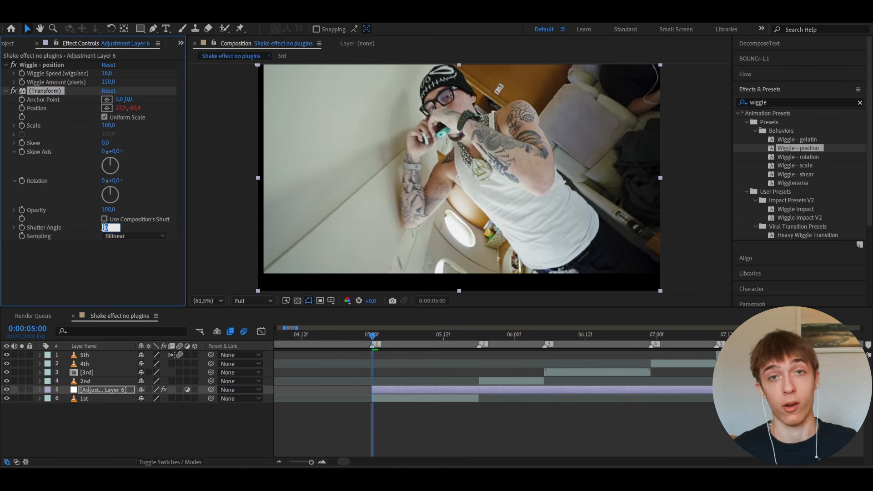
key("Return")
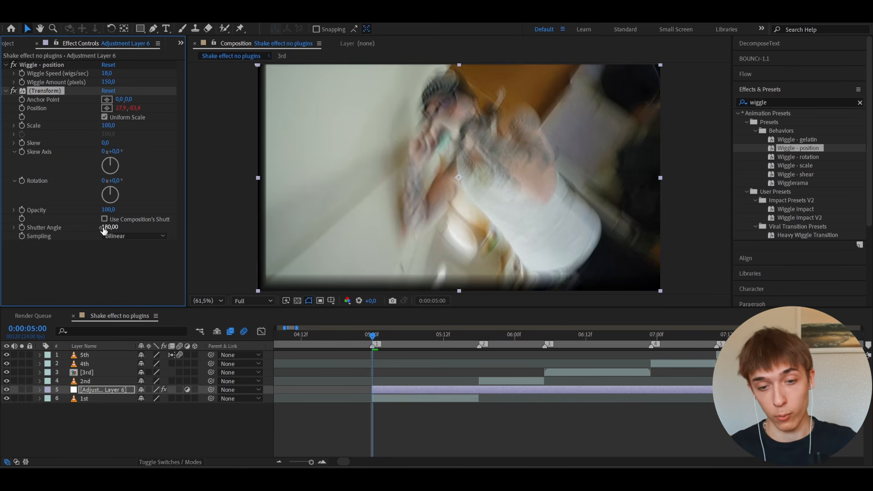
mouse_move(379, 337)
left_mouse_down()
mouse_move(434, 340)
mouse_move(375, 349)
mouse_move(373, 340)
left_mouse_up()
key("space")
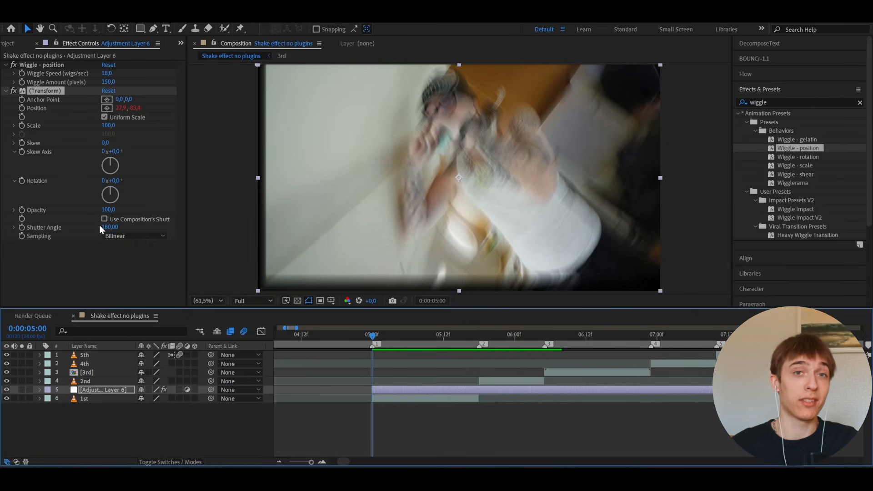
- Try a different Shutter Angle in the Transform effect, preview it, and return the value to 180
left_click(99, 225)
left_click_drag(105, 227, 181, 242)
left_click_drag(372, 338, 371, 342)
left_click(106, 229)
type("180")
key("Return")
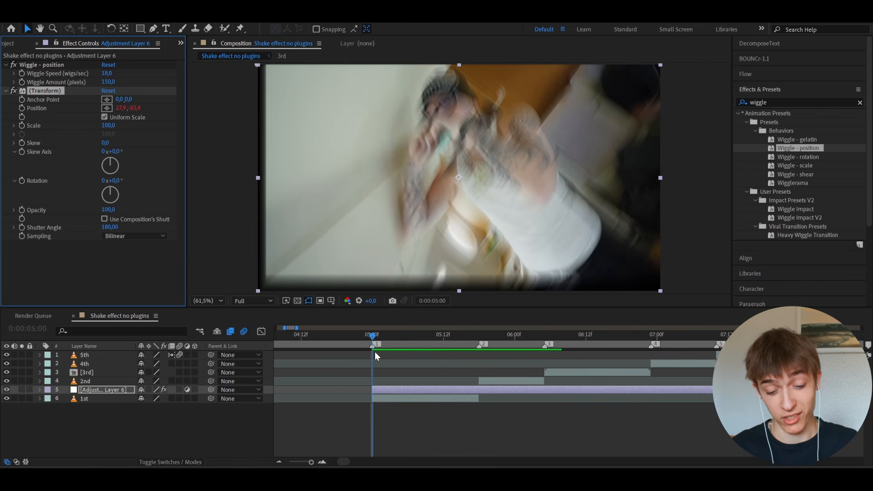
- Add the Motion Tile effect to Adjustment Layer 6 and place it above the Wiggle - position effect
key("ctrl+space")
type("motion t")
key("Return")
left_click_drag(62, 67, 63, 62)
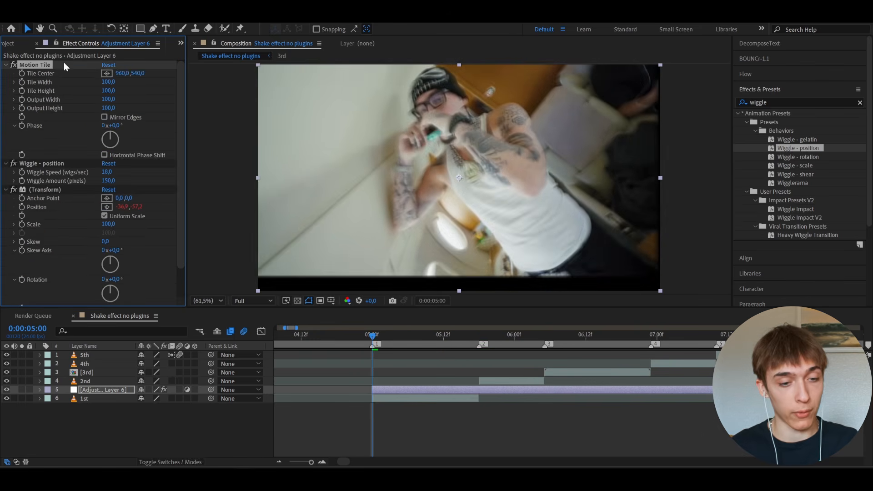
- Enable Mirror Edges in Motion Tile, set Output Height and Output Width to 250, and preview the edges
left_click(104, 117)
left_click(108, 108)
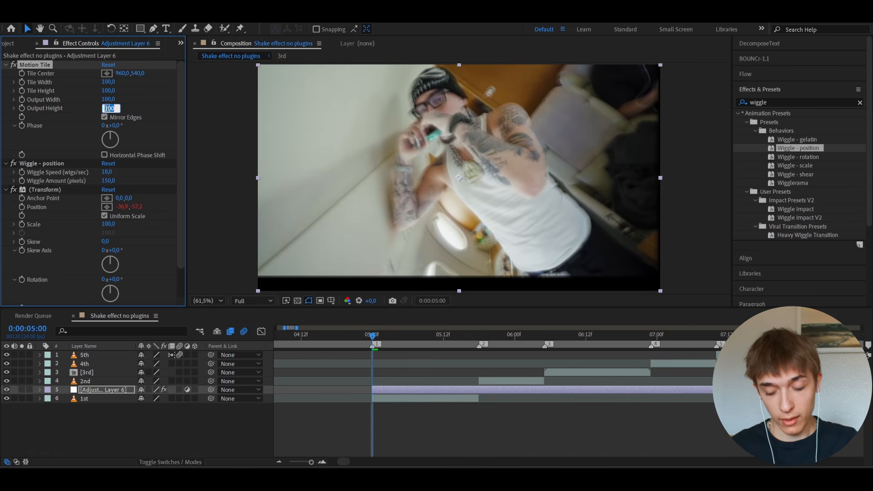
type("250")
key("Return")
left_click(110, 99)
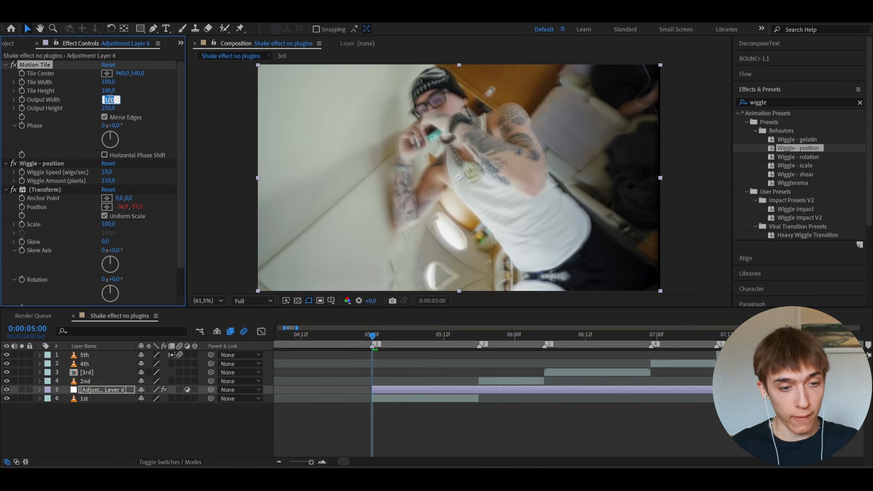
type("250")
key("Return")
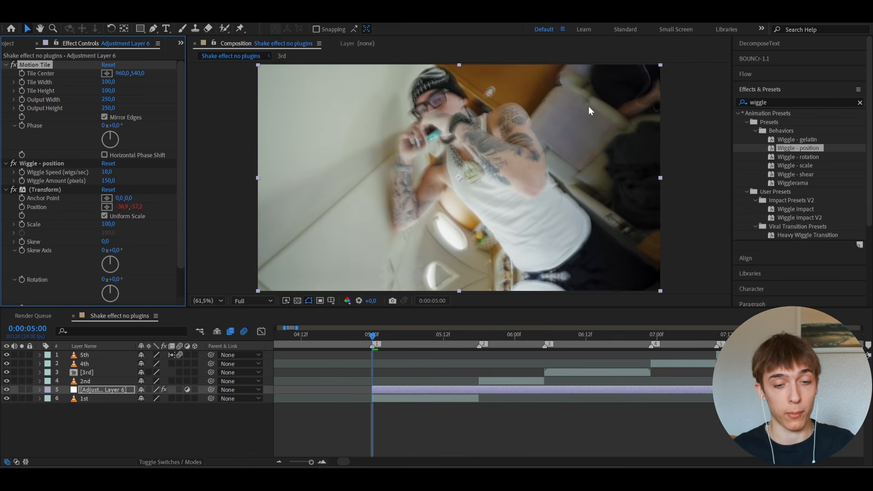
mouse_move(379, 342)
left_mouse_down()
mouse_move(443, 346)
mouse_move(370, 345)
mouse_move(453, 340)
mouse_move(372, 342)
left_mouse_up()
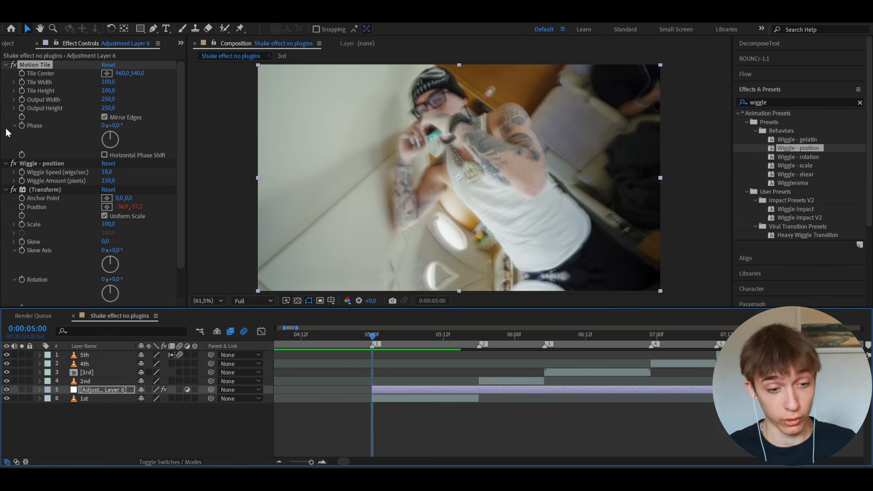
- Keyframe the Wiggle Amount at 150 pixels at 0:00:05:00 and at 0 pixels at 0:00:05:17
left_click(22, 180)
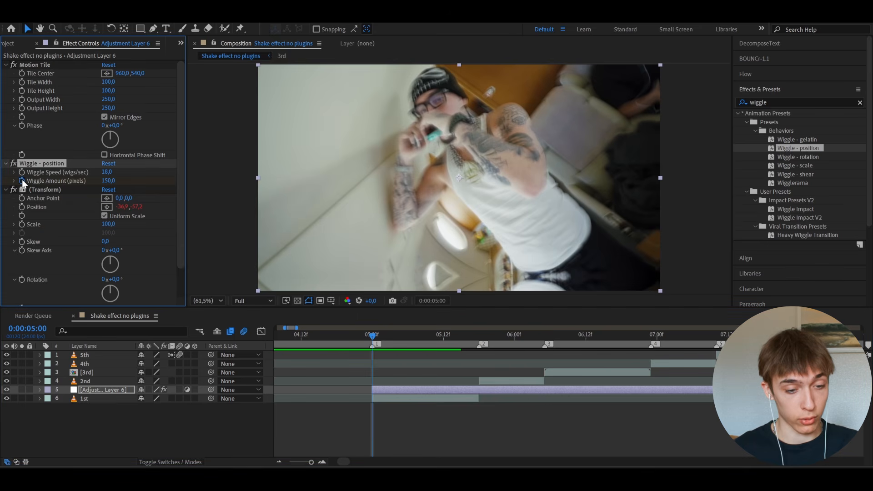
left_click_drag(372, 336, 473, 343)
left_click(467, 391)
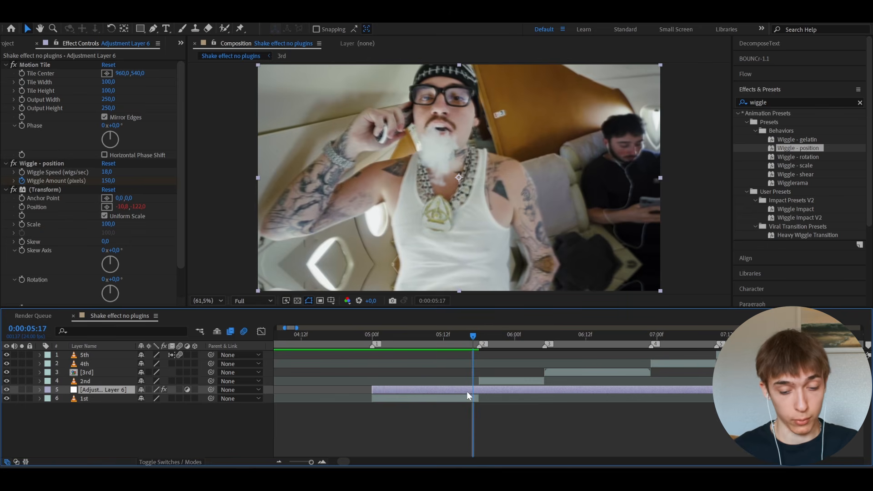
left_click(110, 181)
type("0")
key("Return")
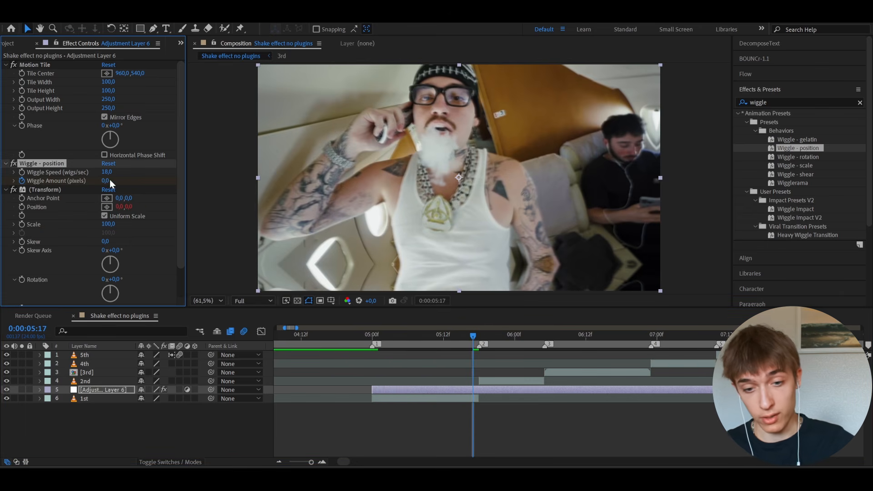
- Reveal the adjustment layer's keyframes and apply Easy Ease to both Wiggle Amount keyframes
left_click_drag(381, 339, 403, 342)
key("u")
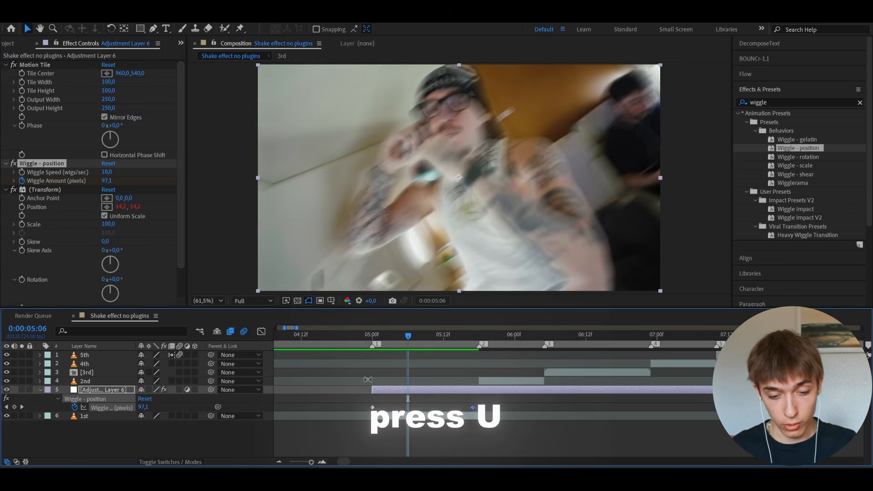
left_click_drag(360, 406, 483, 411)
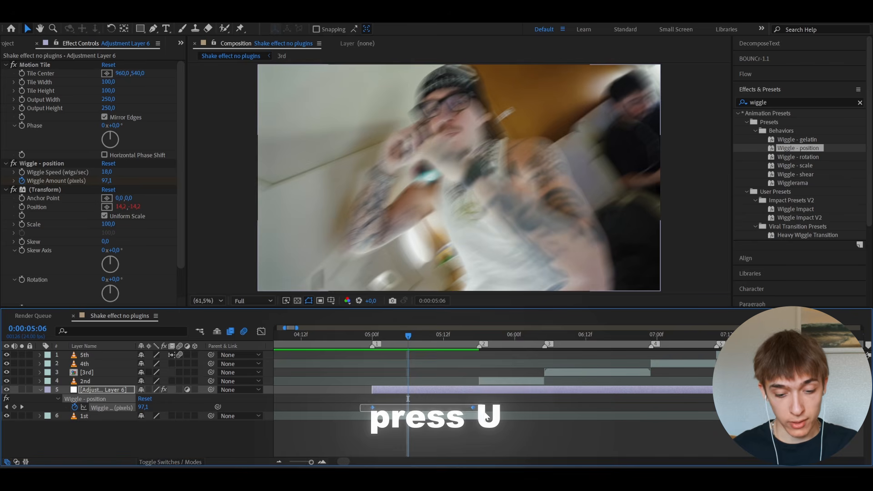
key("F9")
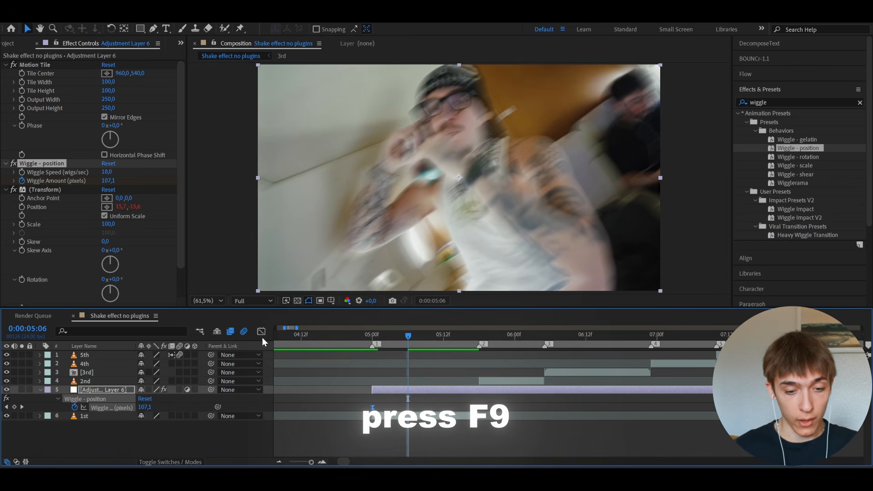
- Shape the Wiggle Amount value curve in the graph editor into a steep initial drop with a long, gradual ease-out
left_click(261, 332)
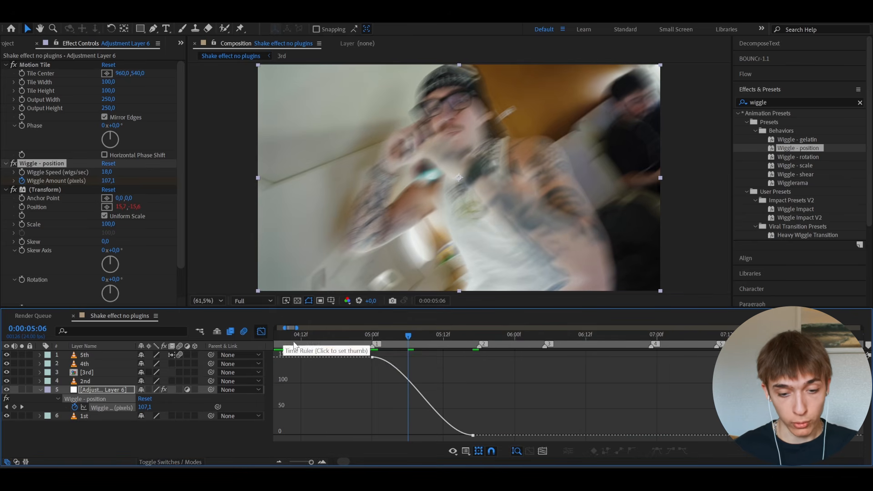
left_click(372, 357)
left_click_drag(406, 358, 387, 400)
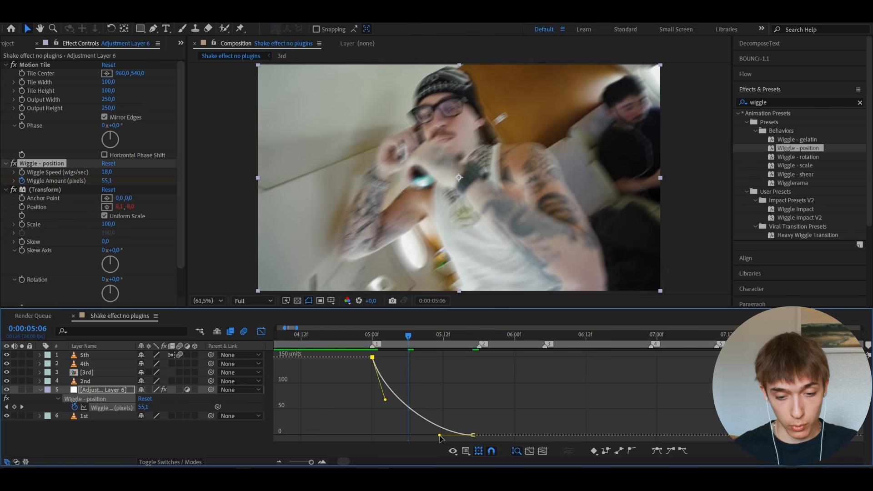
left_click_drag(439, 435, 387, 431)
left_click_drag(397, 339, 368, 350)
left_click(370, 332)
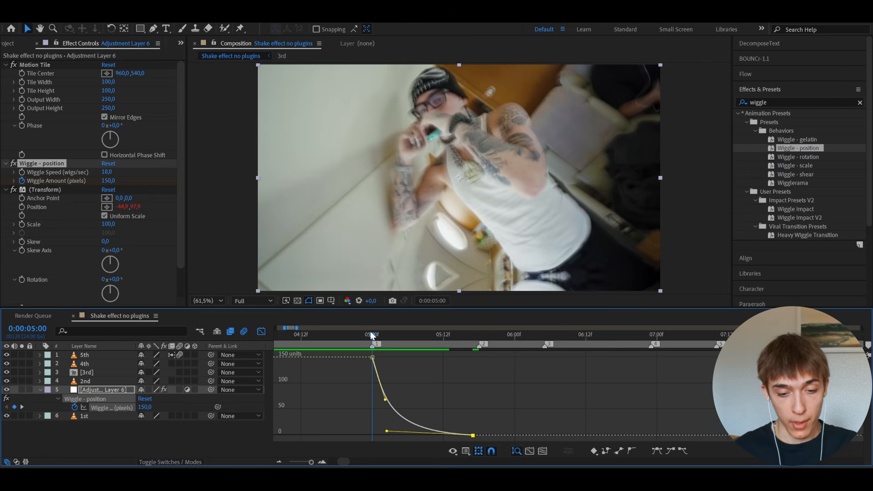
- Try an even steeper drop at the first Wiggle Amount keyframe, undo it, and preview the shake
left_click_drag(382, 399, 367, 416)
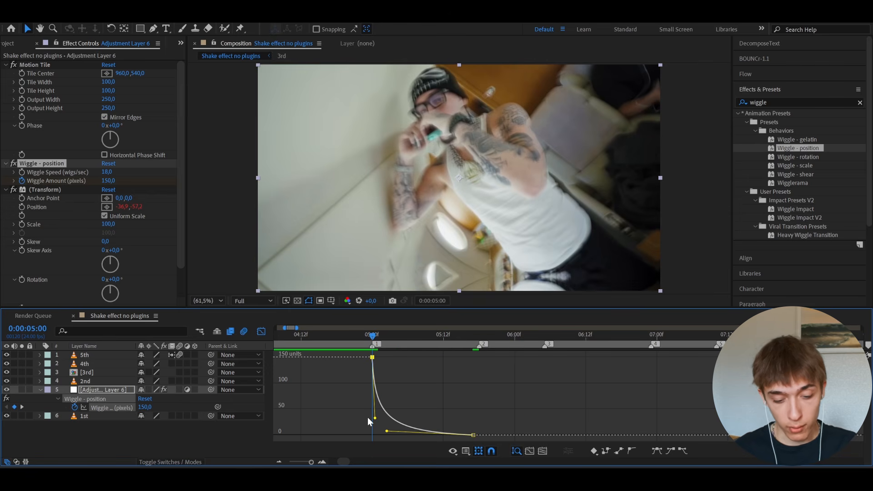
key("ctrl+z")
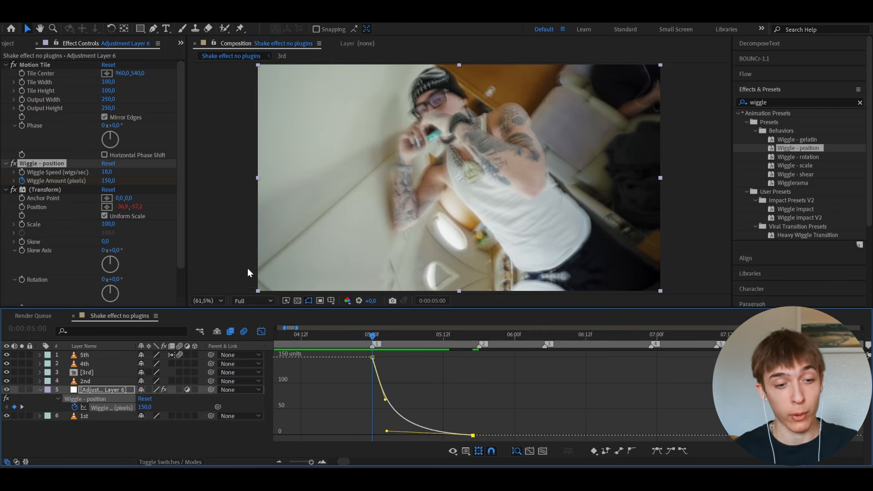
key("space")
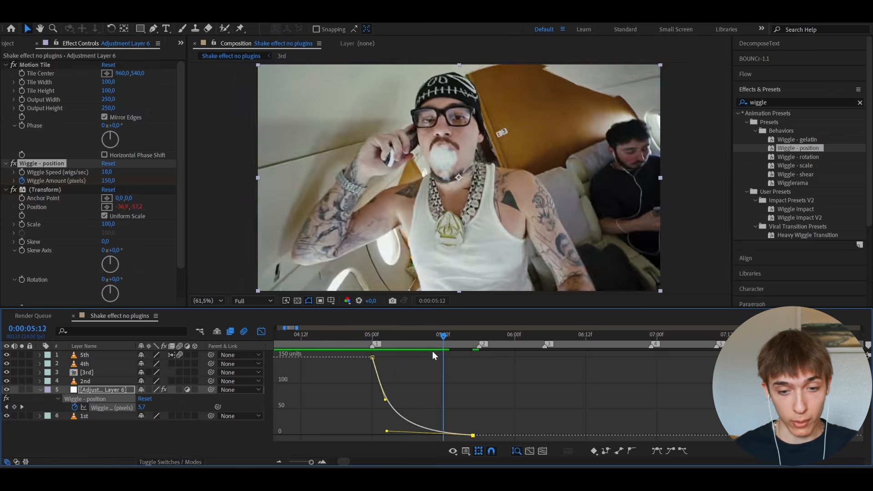
left_click(359, 337)
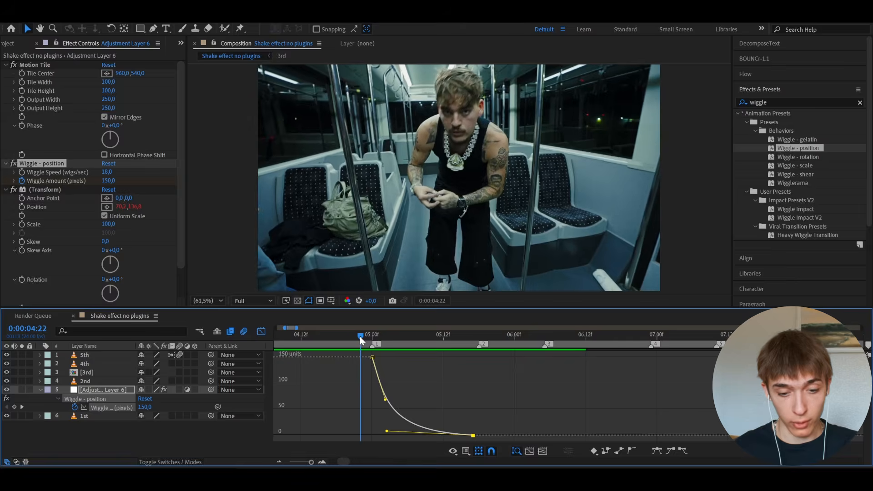
mouse_move(360, 339)
left_mouse_down()
mouse_move(385, 340)
mouse_move(374, 346)
left_mouse_up()
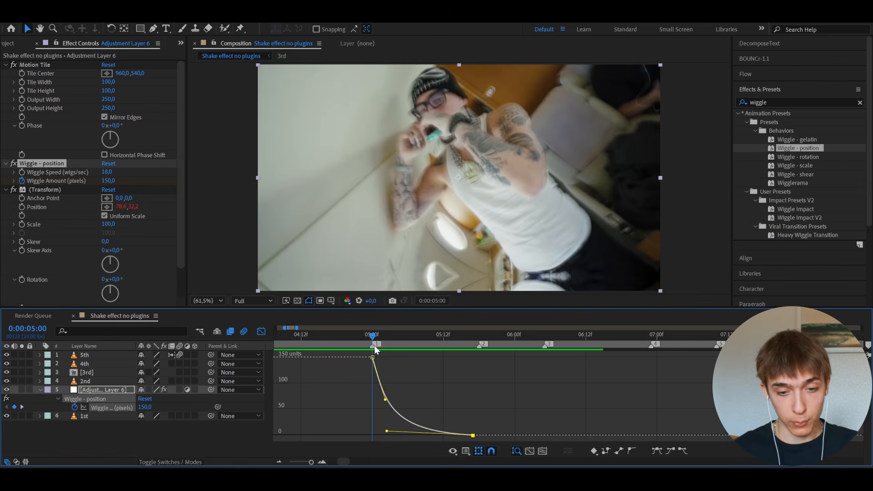
- Try a Wiggle Speed of 10 wigs/sec, leave the graph editor, and preview the slower shake
left_click(107, 172)
type("10")
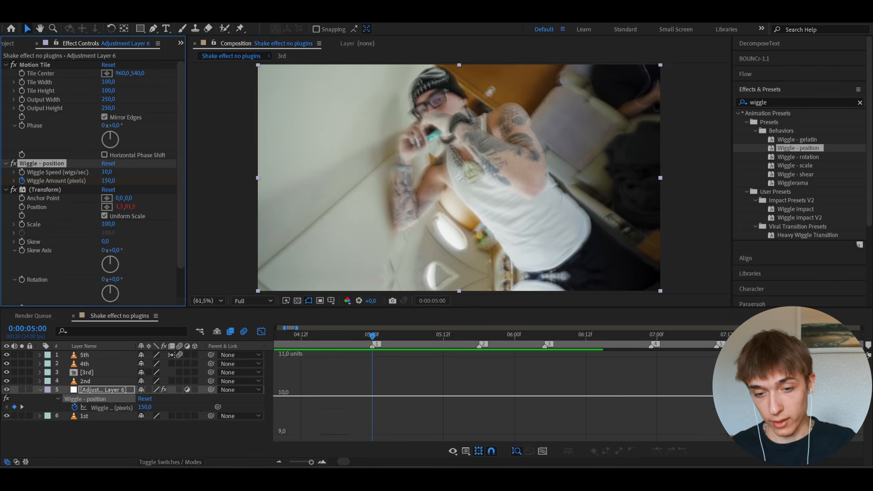
key("Return")
left_click(263, 331)
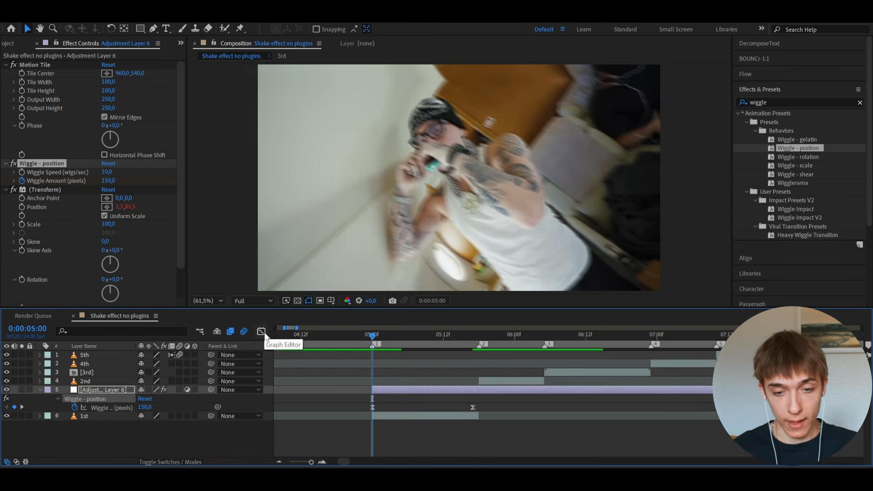
key("space")
key("space")
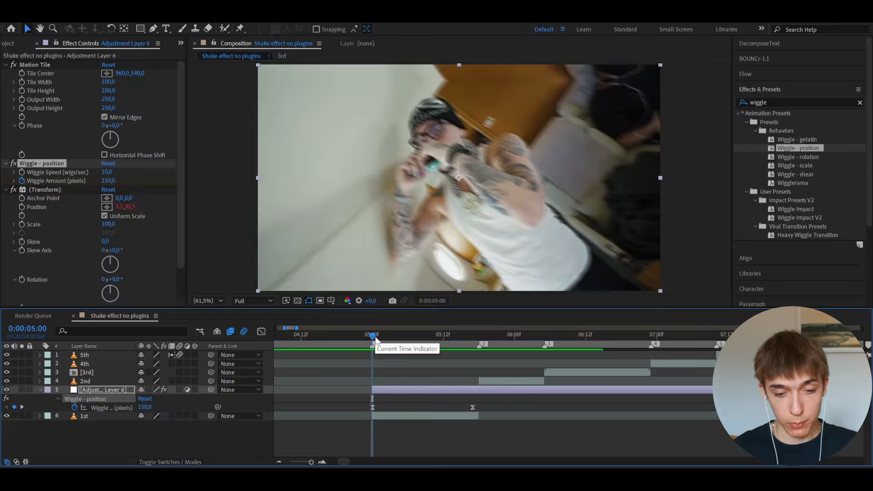
- Set the Wiggle Speed to 18 wigs/sec and keyframe it at 0:00:05:00
left_click(106, 171)
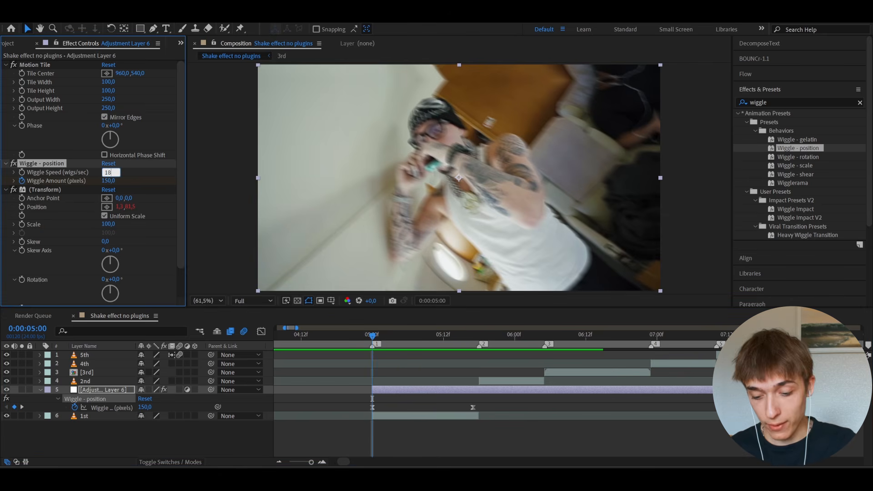
type("18")
key("Return")
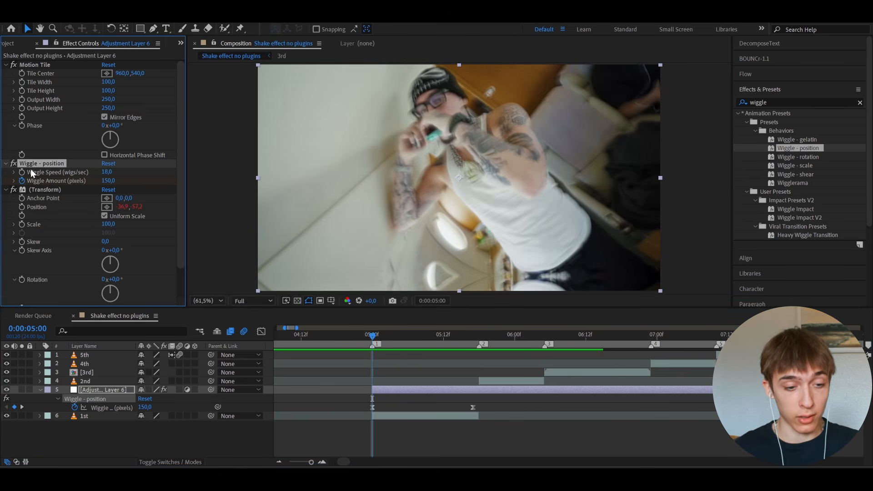
- Try animating the Wiggle Speed down to 0 with a keyframe at 0:00:05:17 and preview the shake
left_click_drag(444, 337, 473, 344)
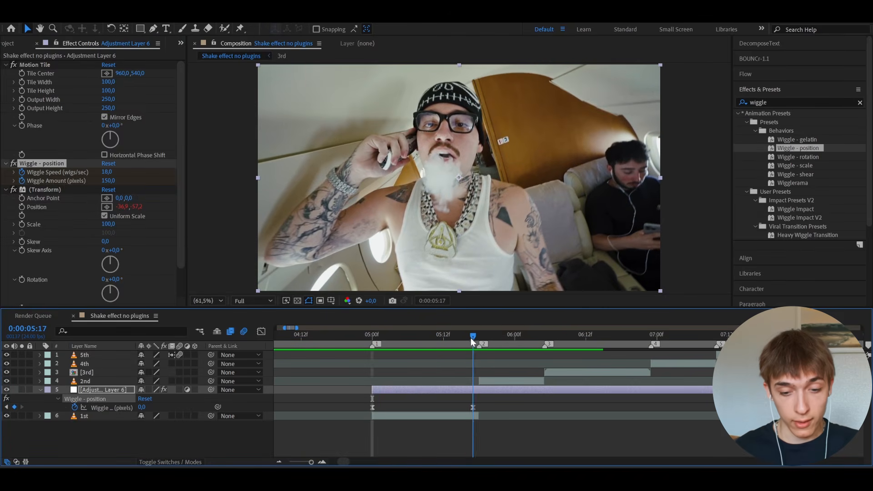
left_click(108, 172)
type("0")
key("Return")
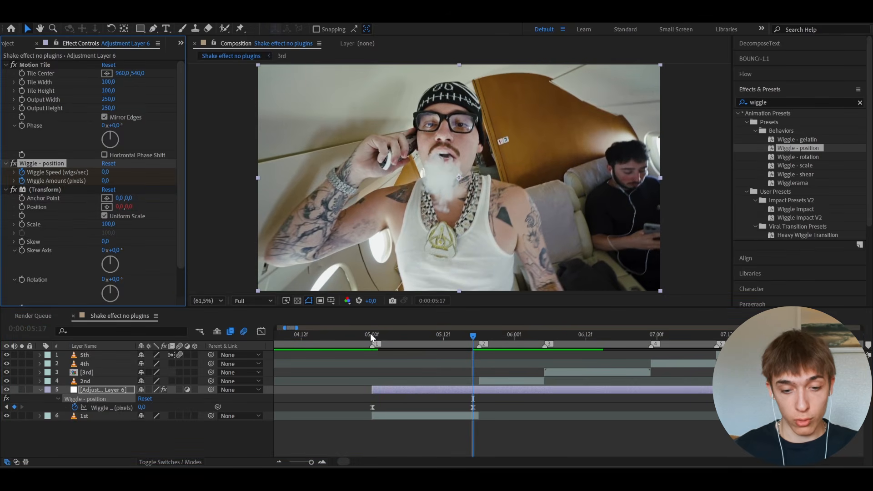
left_click(369, 334)
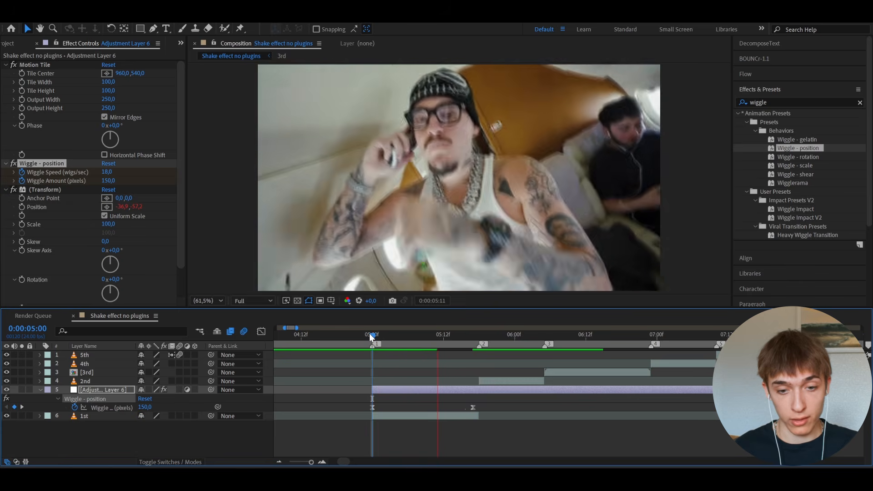
- Reveal the adjustment layer's keyframes and remove the zero Wiggle Speed keyframe at 0:00:05:17
left_click_drag(364, 334, 473, 334)
key("u")
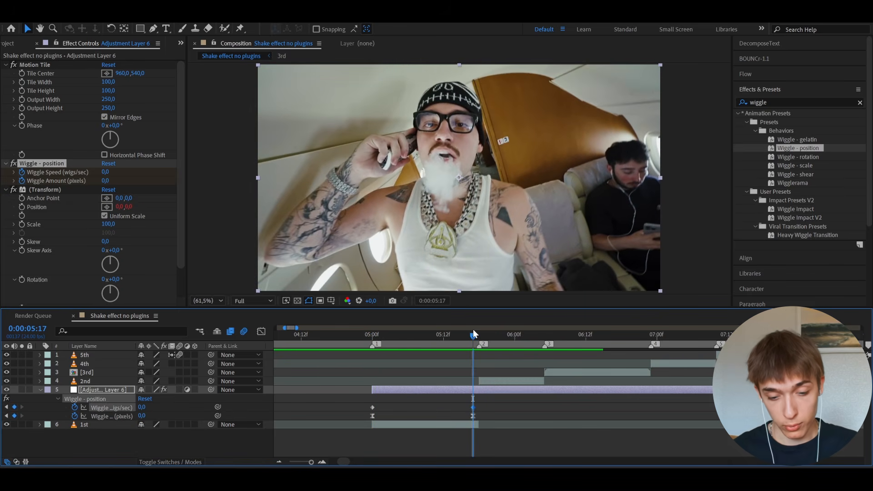
left_click(484, 374)
left_click_drag(472, 336, 375, 356)
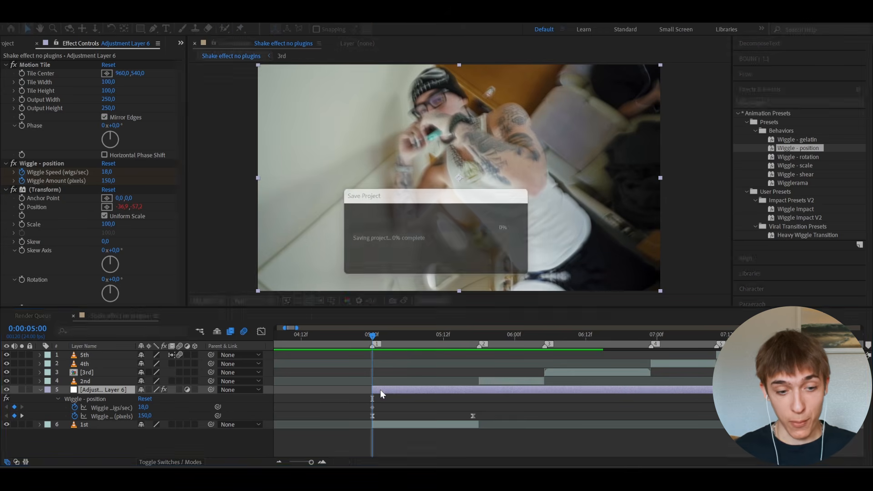
- Add the Hue/Saturation effect to the adjustment layer at 0:00:05:00
scroll(171, 233, "down", 1)
scroll(171, 233, "down", 1)
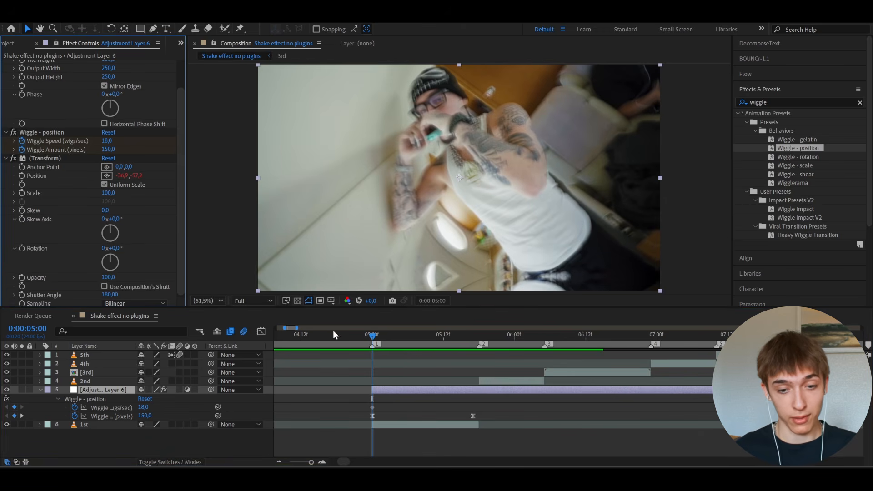
left_click(389, 397)
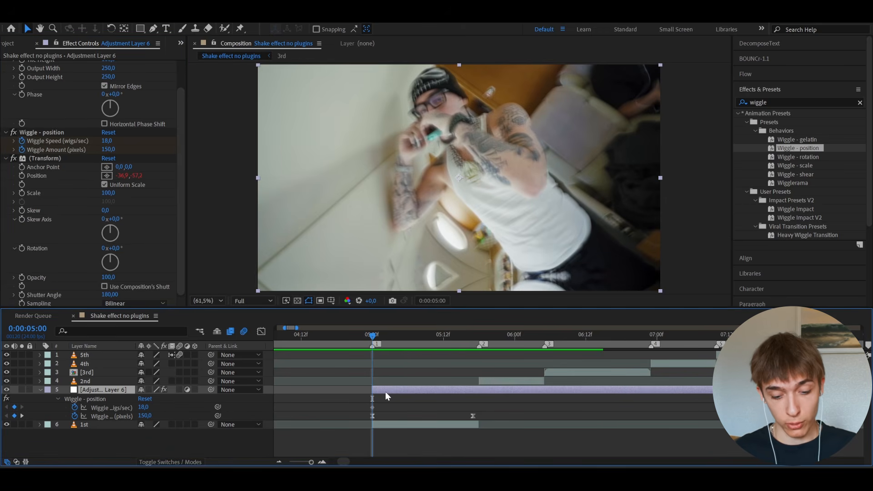
key("ctrl+space")
type("hue")
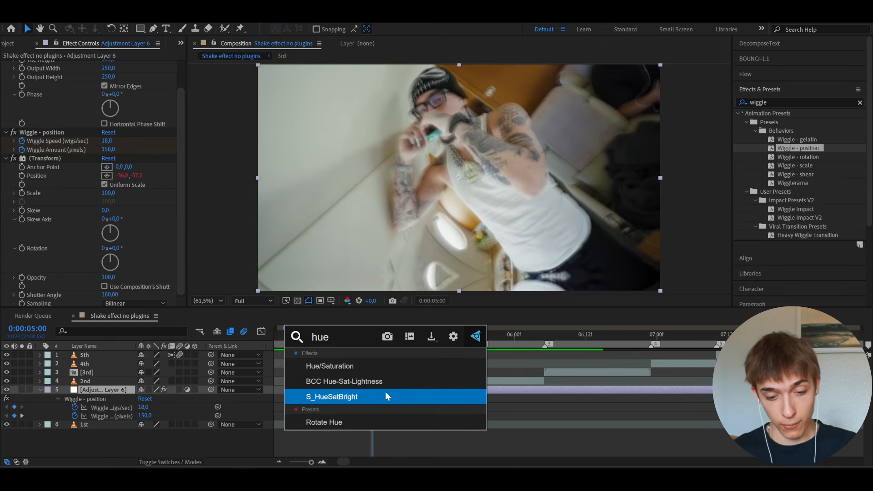
left_click(345, 365)
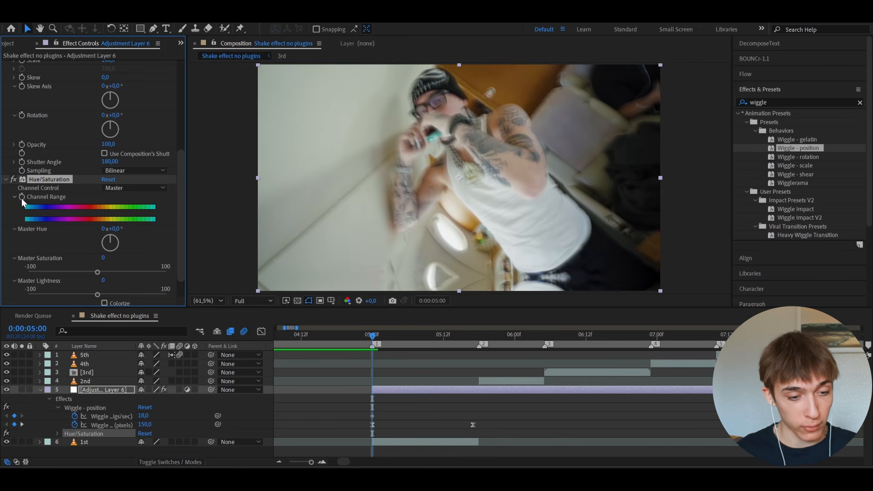
- Keyframe Hue/Saturation's Channel Range at 0:00:05:00 and set Master Lightness to -30 at 0:00:05:01
left_click(378, 337)
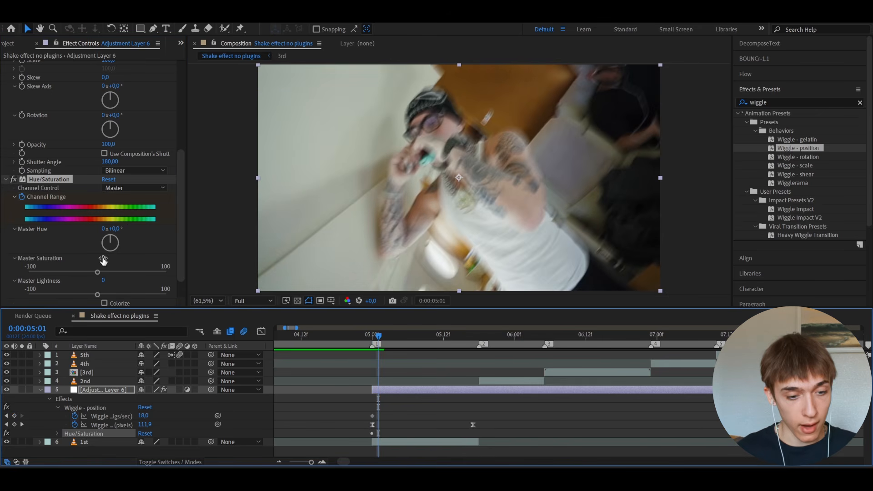
left_click(104, 281)
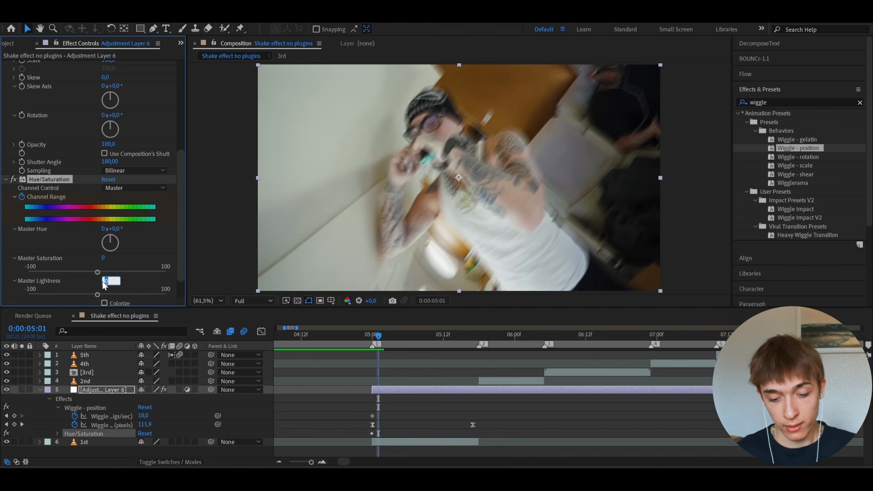
type("-30")
key("Return")
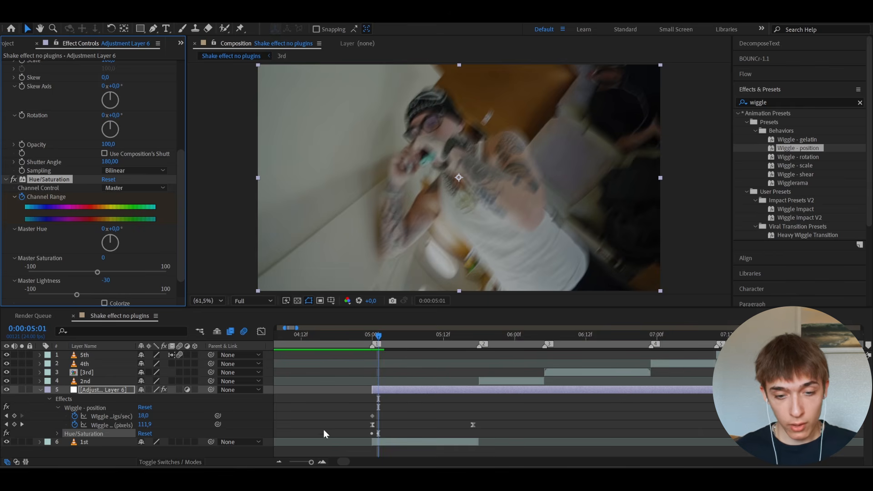
- Set the Master Lightness to 3 at 0:00:05:02
scroll(356, 411, "up", 3)
left_click(402, 342)
left_click_drag(402, 339, 411, 337)
left_click(108, 280)
type("3")
key("Return")
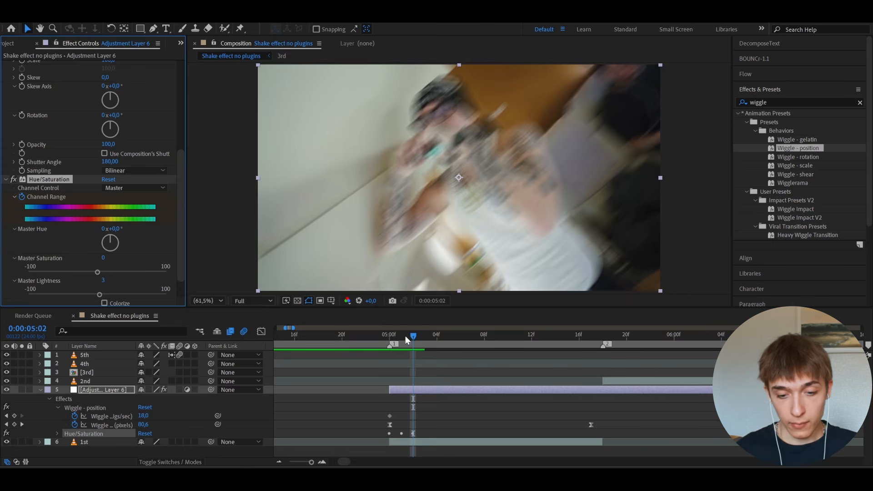
- Continue the flicker with Master Lightness -8 at 0:00:05:03 and 0 at 0:00:05:04
left_click_drag(416, 336, 423, 336)
left_click(105, 281)
type("-8")
key("Return")
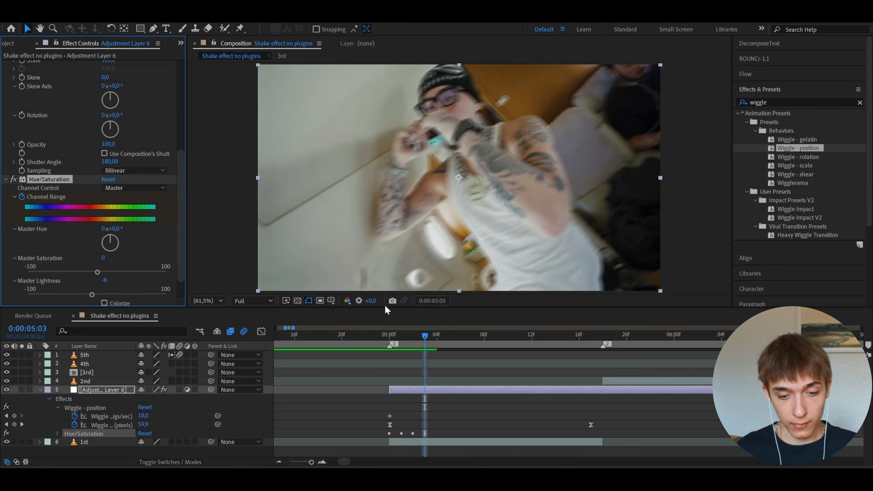
left_click_drag(429, 334, 435, 343)
left_click(106, 281)
type("0")
key("Return")
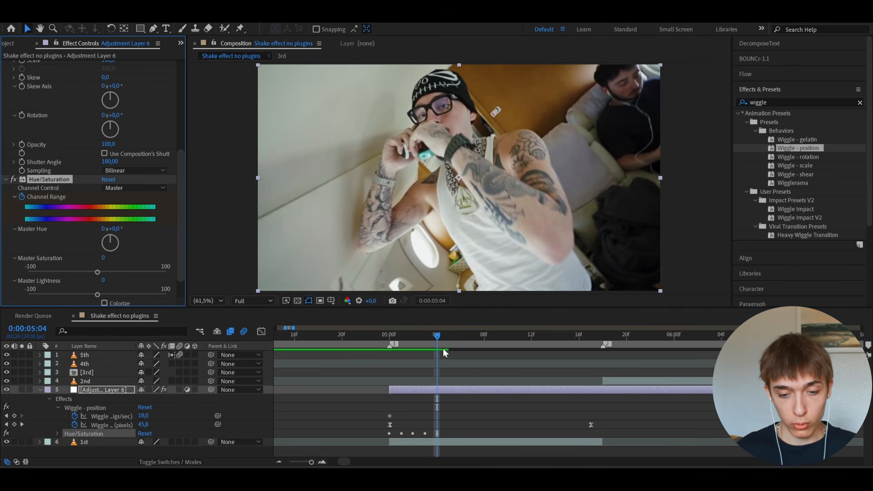
- Move to the last Wiggle Amount keyframe at 0:00:05:17 and rename the adjustment layer as shake
left_click_drag(437, 340, 591, 339)
key("Return")
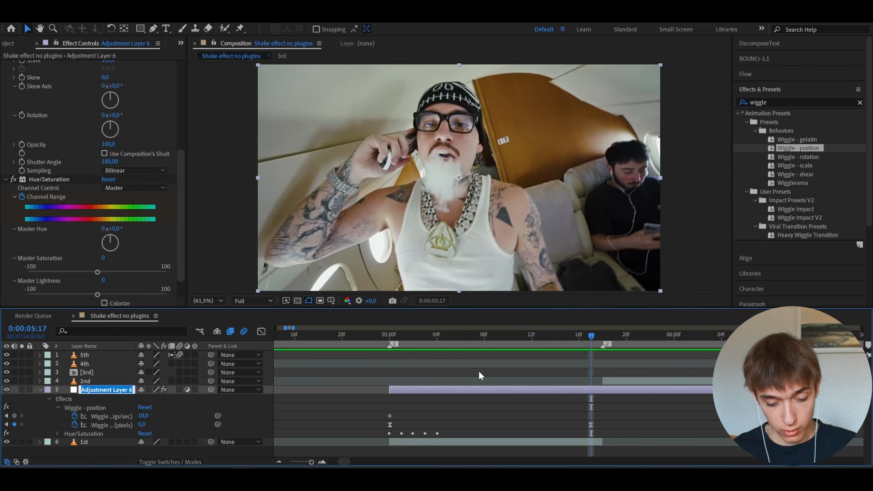
type("shake")
key("Return")
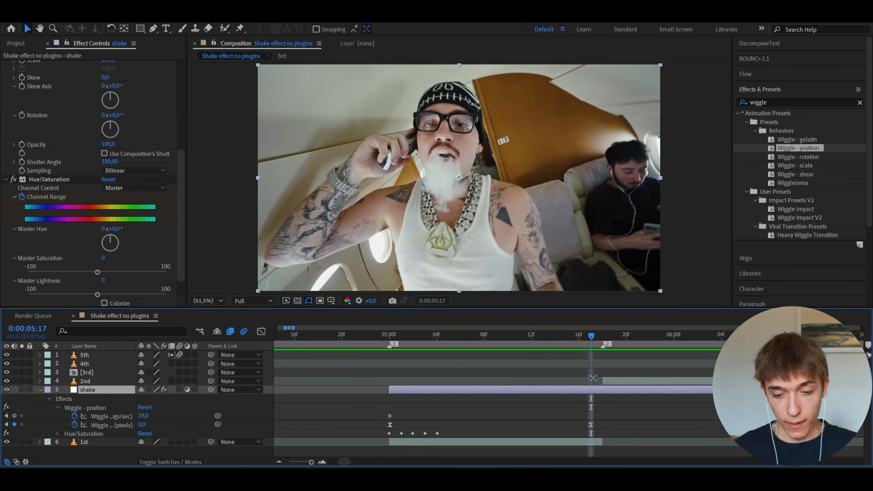
- Split the shake layer at 0:00:05:17, delete the part after the split, and collapse the remaining layer's properties
key("ctrl+shift+d")
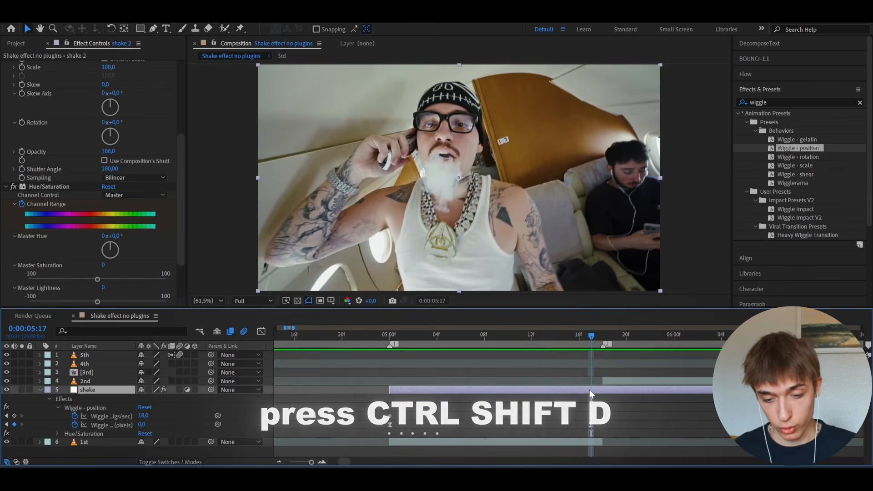
key("Delete")
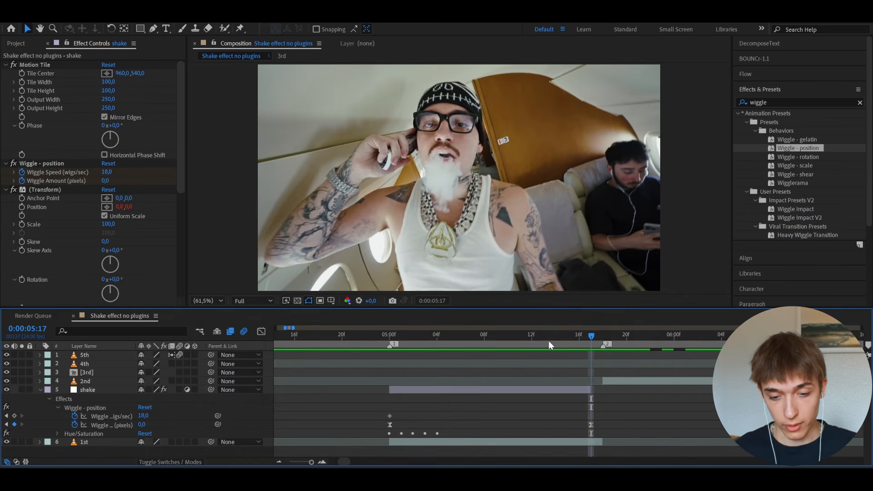
left_click(543, 341)
left_click_drag(474, 348, 505, 372)
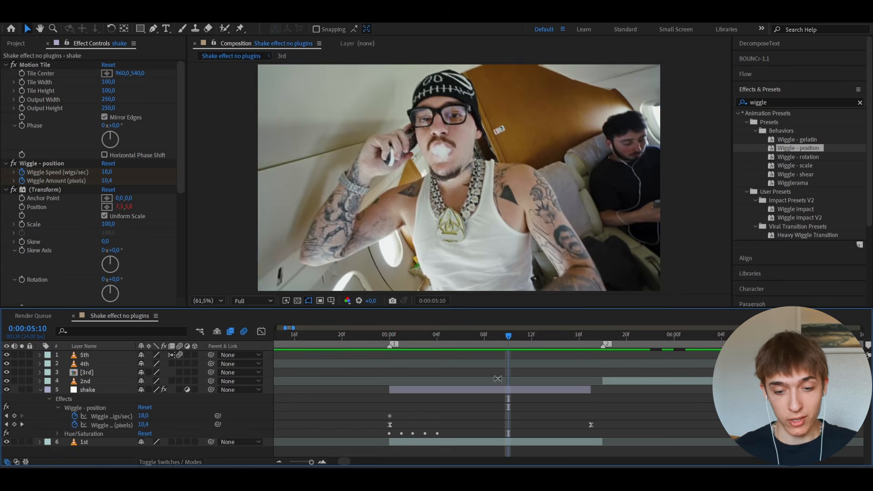
left_click(482, 386)
left_click(40, 391)
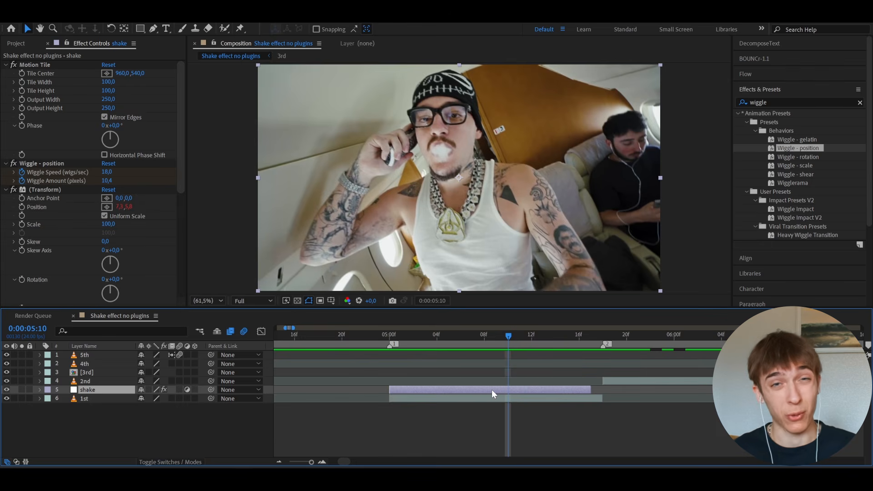
- Hide the shake layer and browse the user presets to the widened Impact Presets list
left_click_drag(490, 339, 392, 369)
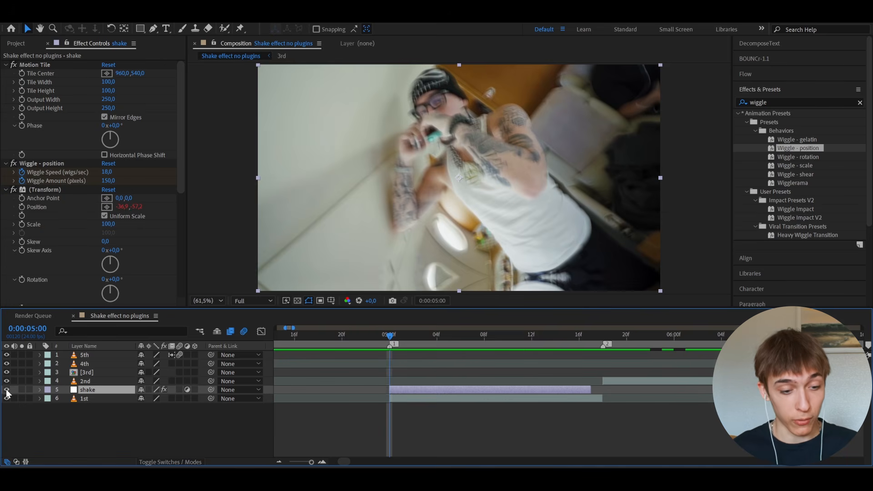
left_click(7, 390)
left_click(774, 101)
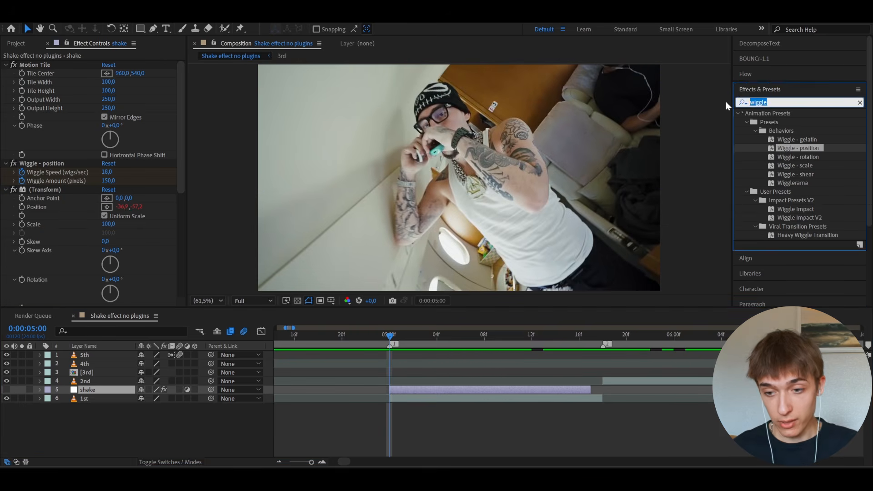
key("BackSpace")
left_click(737, 113)
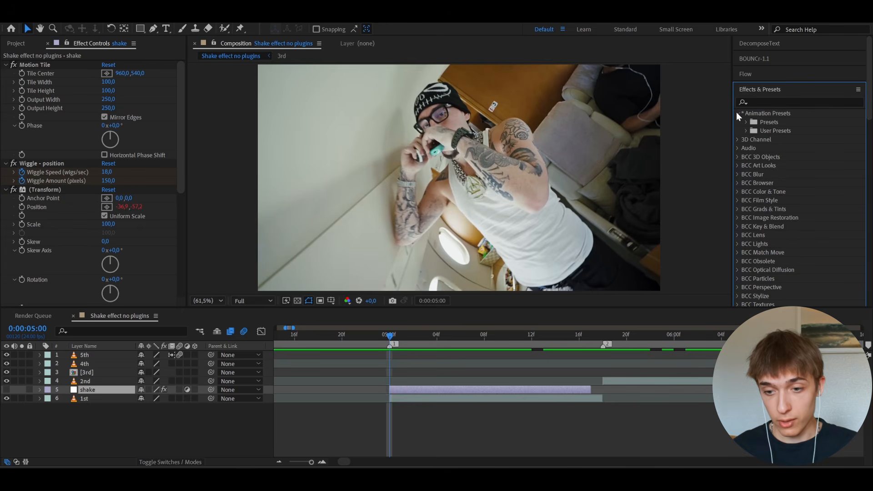
left_click(745, 132)
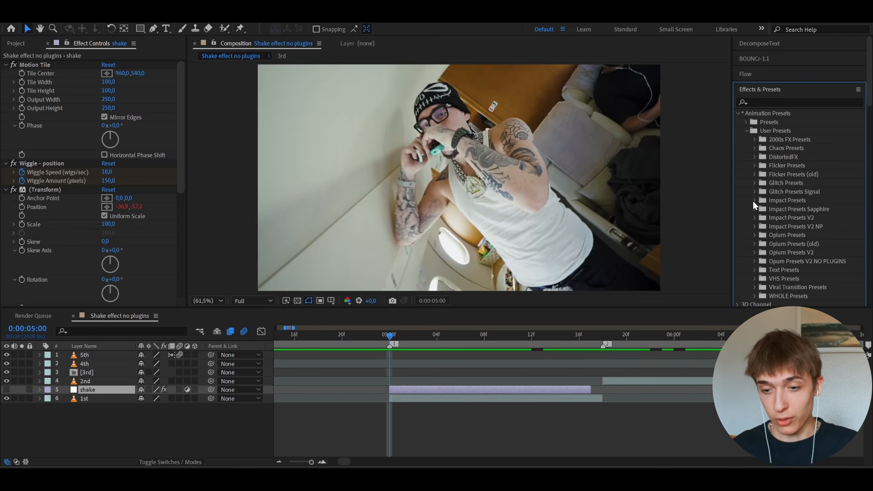
left_click(754, 201)
left_click_drag(731, 207, 688, 207)
left_click_drag(869, 88, 869, 122)
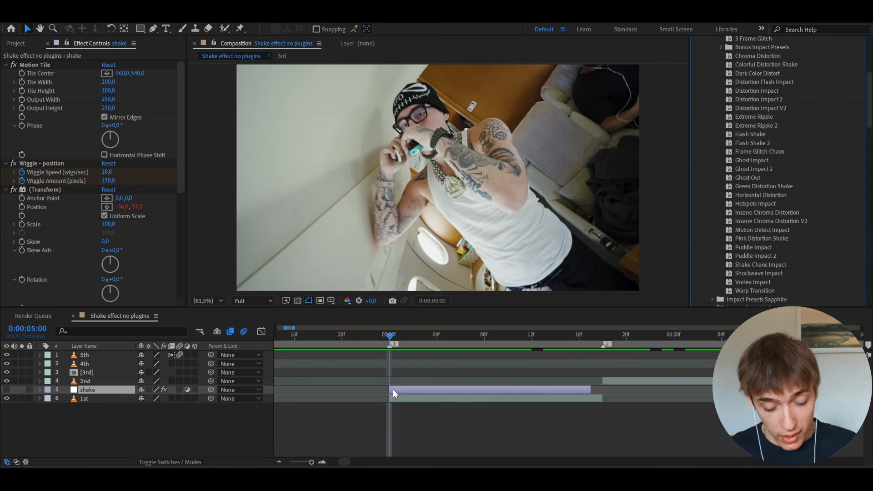
- Add a new adjustment layer above shake, trimmed to the same length, and apply the Shake Chaos Impact preset to it
key("ctrl+alt+y")
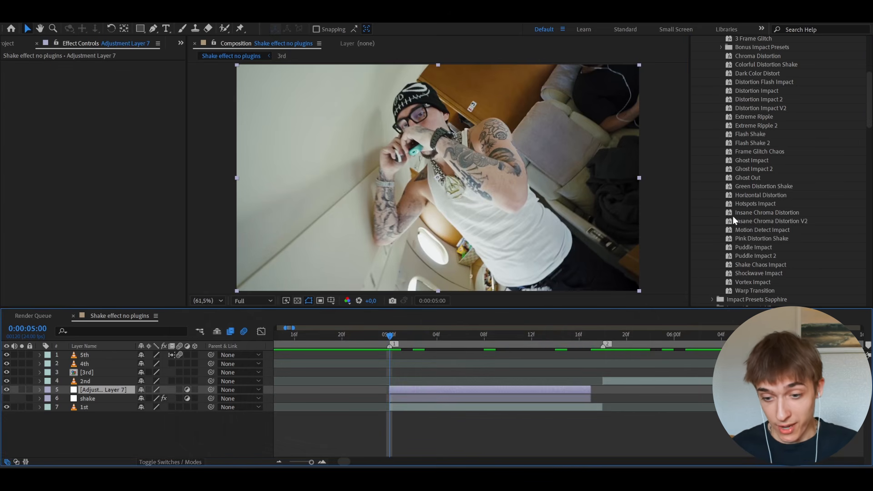
left_click(745, 266)
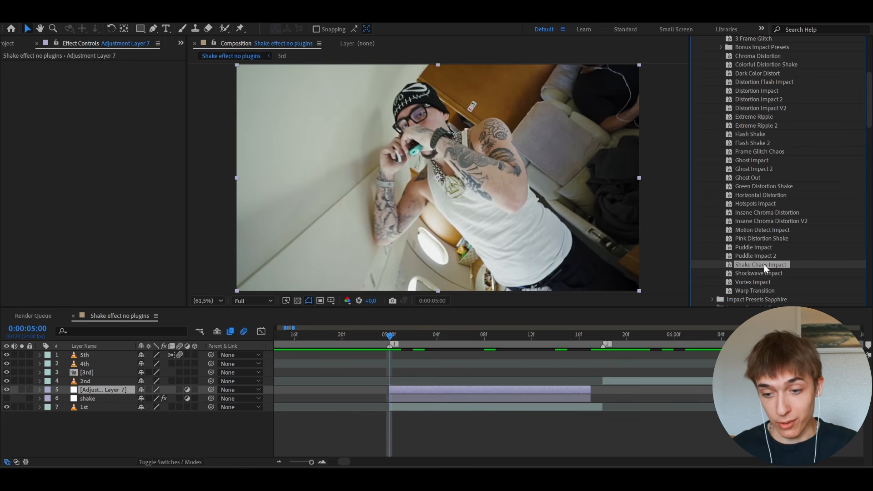
key("ctrl+Up")
left_click_drag(750, 267, 396, 390)
- Preview the Shake Chaos Impact preset from just before the first clip
left_click(401, 337)
left_click_drag(400, 338, 330, 354)
key("space")
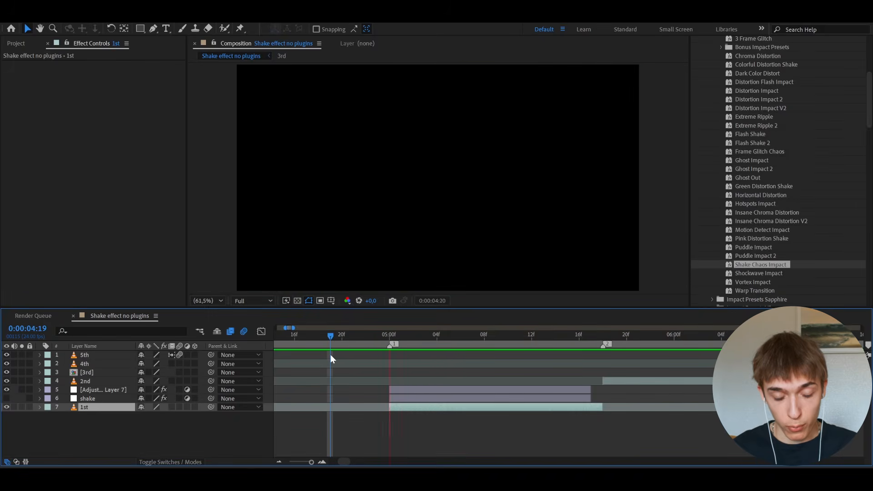
- Make the shake layer visible again, preview both shakes combined, and move to the second clip's start at 0:00:05:18
mouse_move(384, 335)
left_mouse_down()
mouse_move(411, 331)
mouse_move(375, 334)
mouse_move(383, 334)
left_mouse_up()
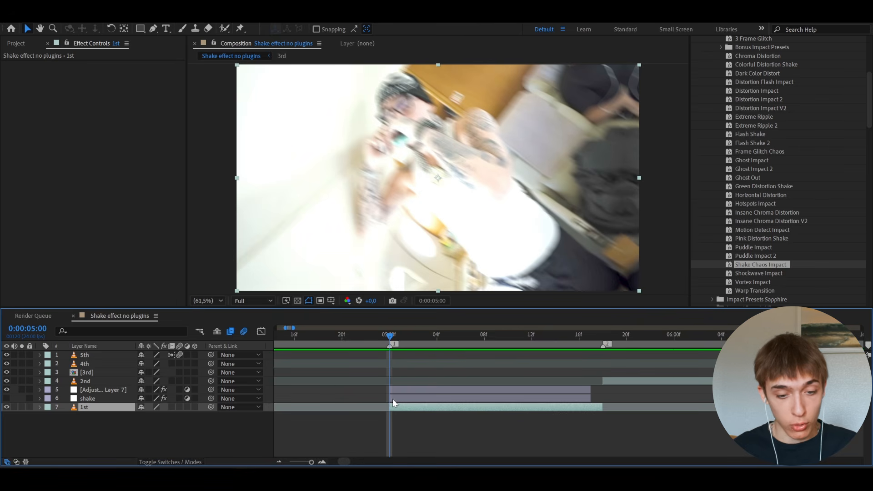
left_click(7, 398)
key("space")
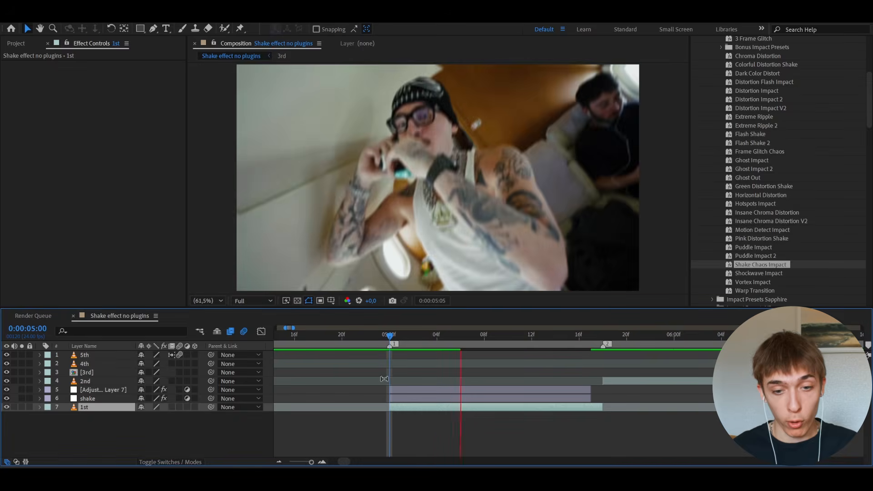
key("space")
key("space")
left_click_drag(446, 336, 361, 340)
key("space")
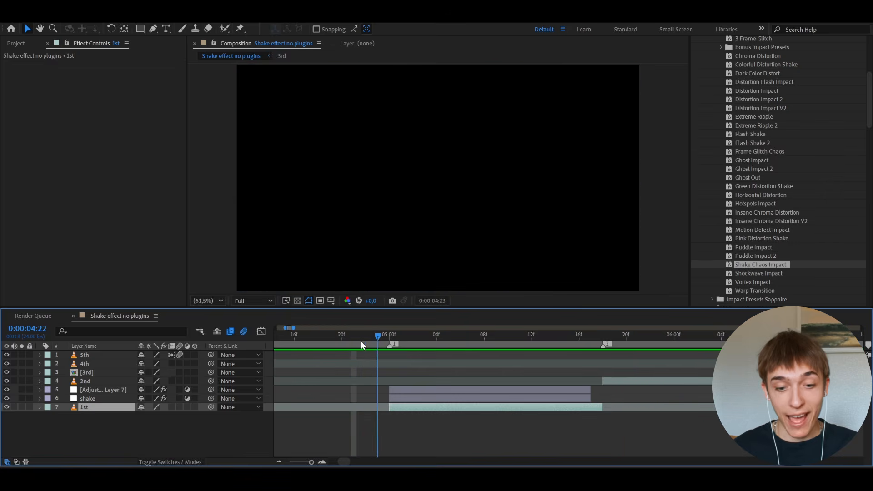
key("space")
left_click(602, 337)
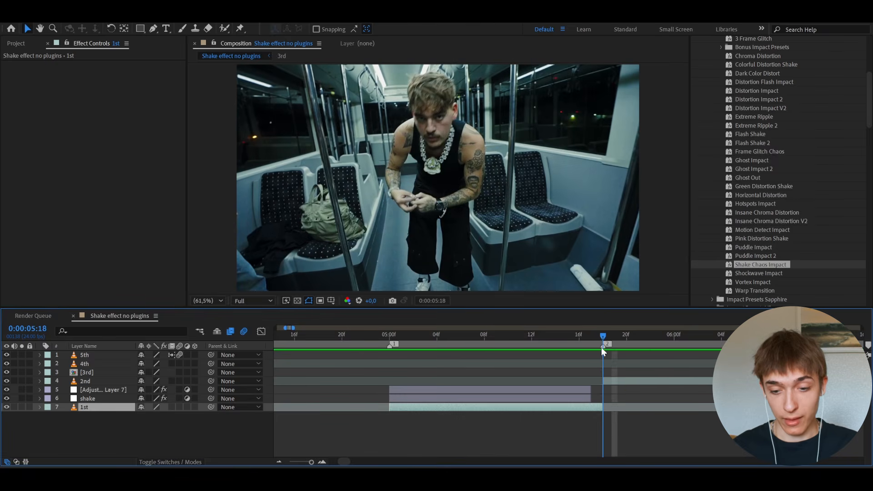
- Add an adjustment layer above the 2nd clip, trimmed to start at 0:00:05:18, apply the Shockwave Impact preset, and preview it
left_click(615, 380)
right_click(61, 382)
mouse_move(84, 262)
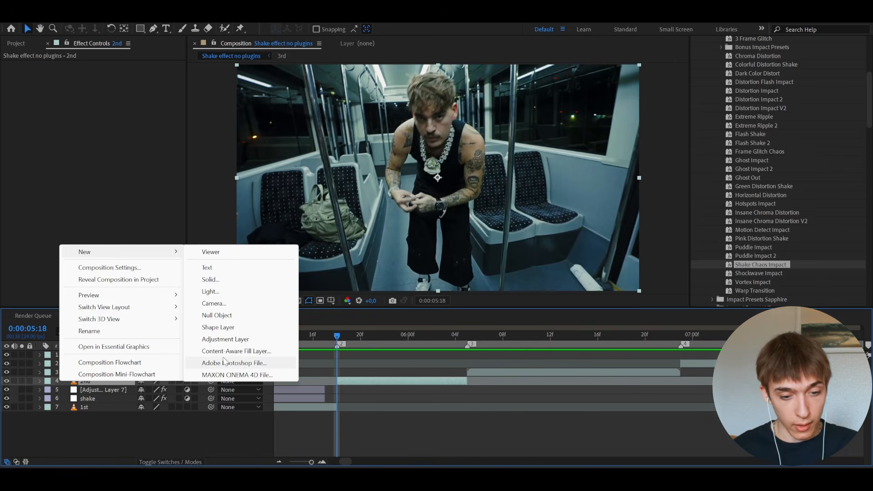
left_click(272, 352)
key("alt+bracketleft")
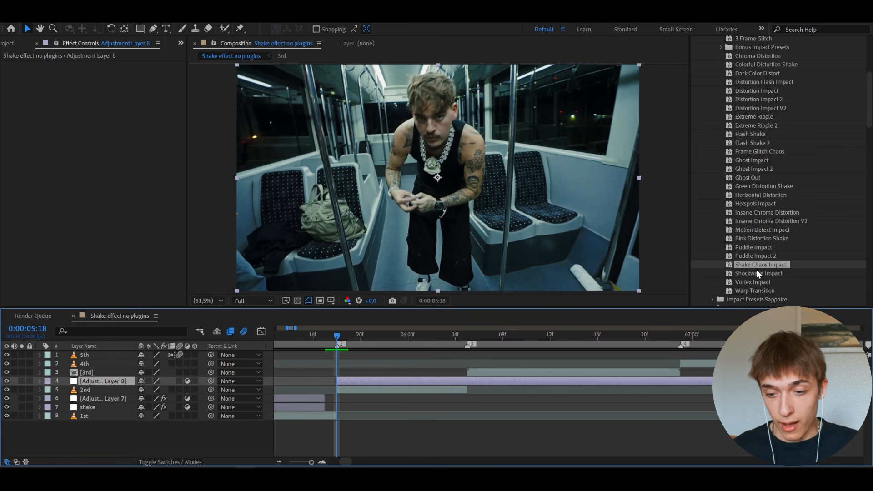
left_click(757, 273)
left_click_drag(761, 271, 406, 381)
left_click(362, 391)
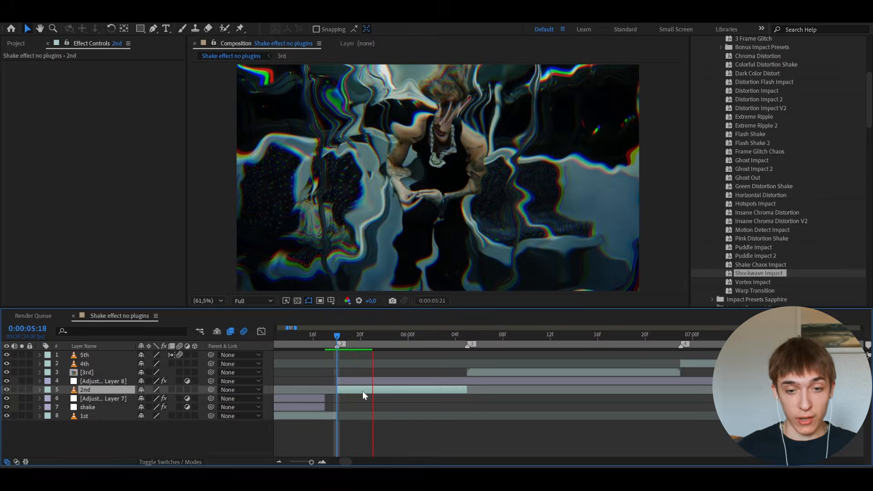
- Shift the Shockwave Impact adjustment layer one frame earlier to start at 0:00:05:17 and preview the transition
mouse_move(330, 336)
left_mouse_down()
mouse_move(468, 340)
mouse_move(377, 330)
mouse_move(336, 334)
mouse_move(404, 339)
mouse_move(325, 340)
mouse_move(462, 340)
mouse_move(329, 346)
left_mouse_up()
left_click(345, 381)
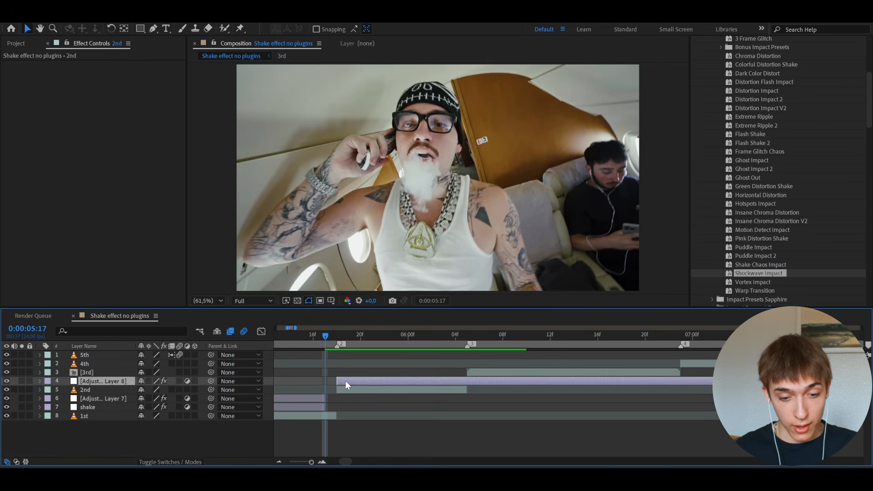
left_click_drag(345, 381, 336, 380)
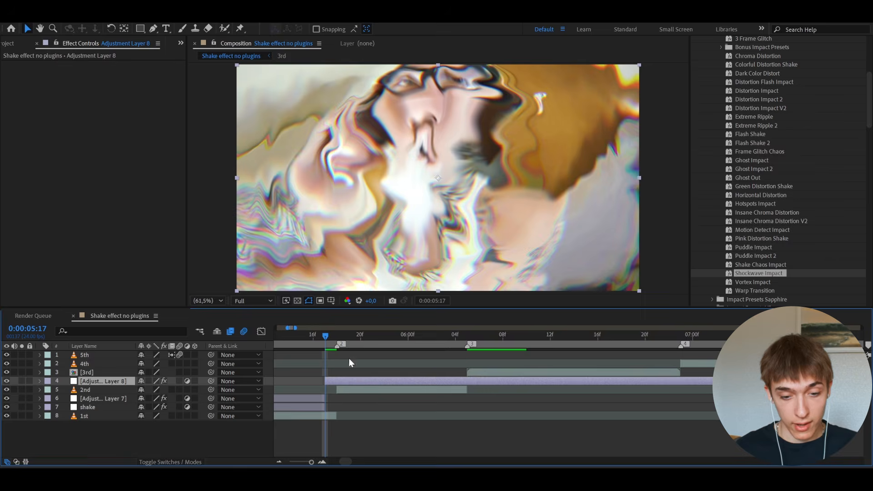
left_click(343, 389)
key("space")
- Duplicate the shake layer, place the copy above the 2nd clip starting at 0:00:05:18, and preview both effects
left_click_drag(326, 337, 333, 338)
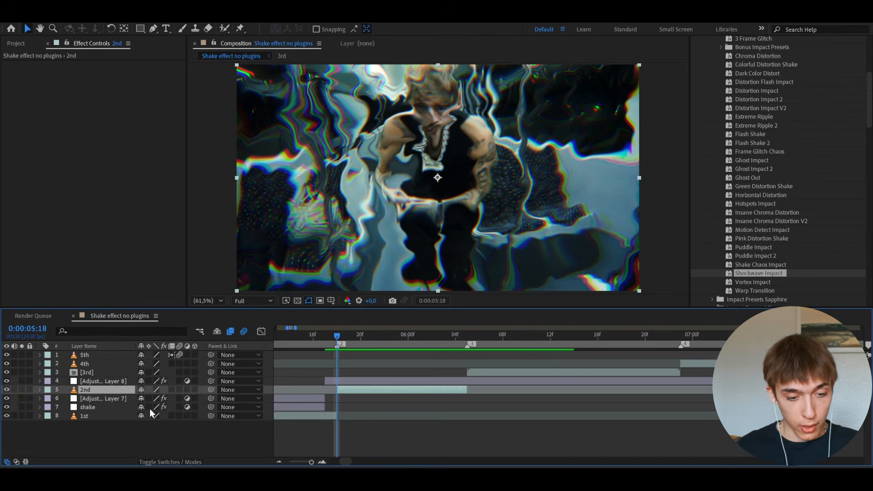
left_click(115, 407)
key("ctrl+d")
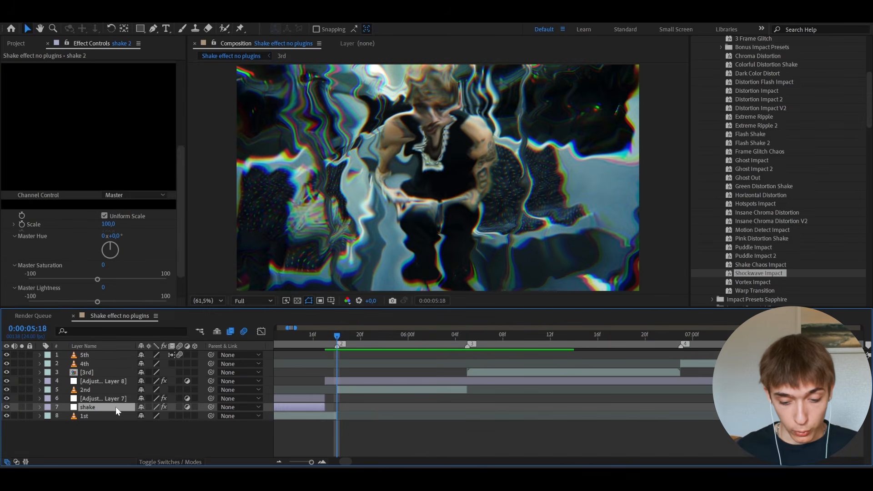
left_click_drag(116, 407, 127, 384)
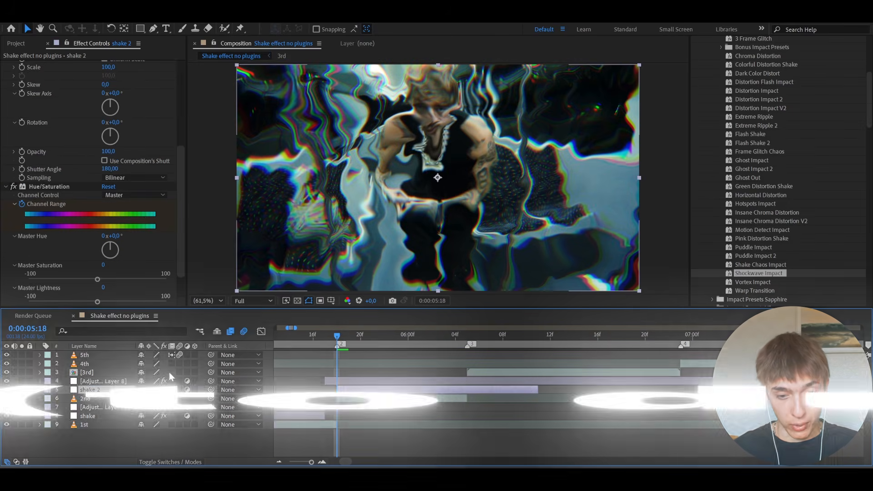
left_click(346, 399)
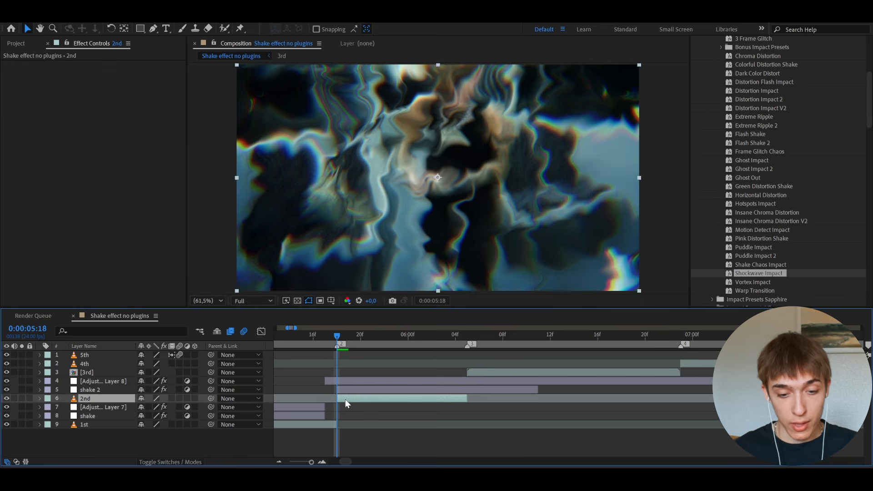
key("space")
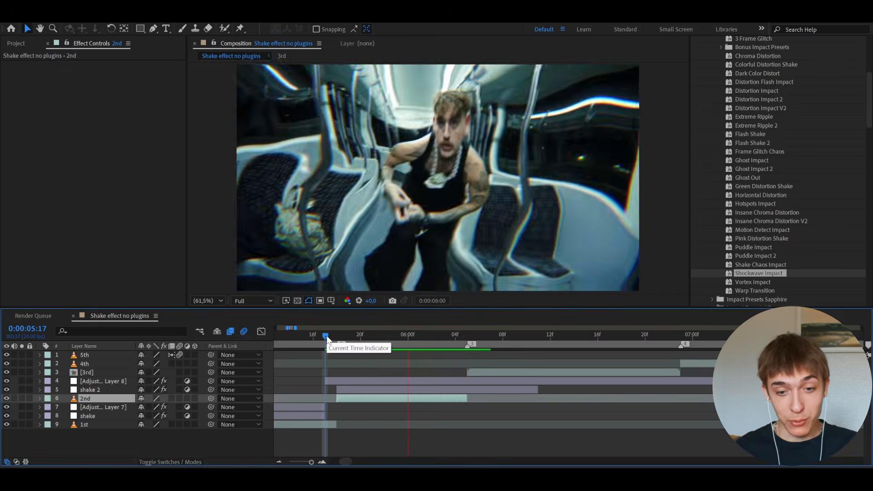
- Add an adjustment layer above the 3rd clip starting at 0:00:06:05, apply the Flash Shake preset, and preview it
left_click_drag(326, 339, 468, 337)
left_click(495, 371)
right_click(66, 375)
mouse_move(95, 242)
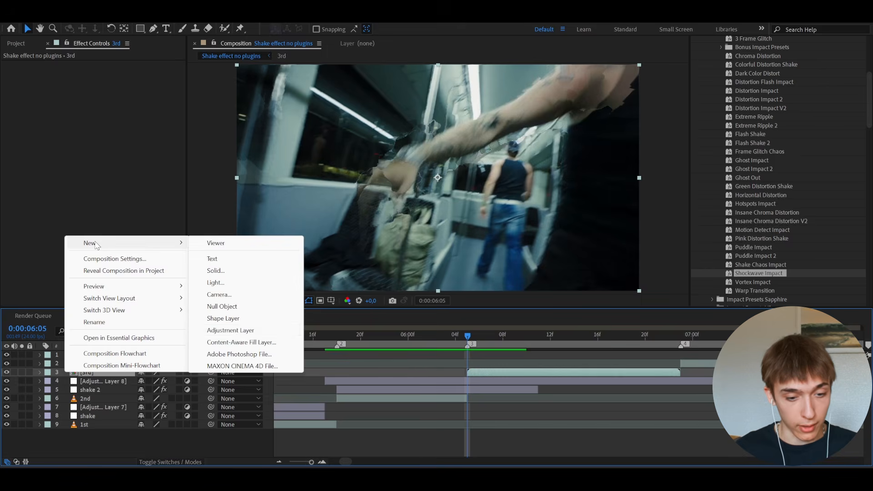
left_click(234, 335)
left_click(755, 135)
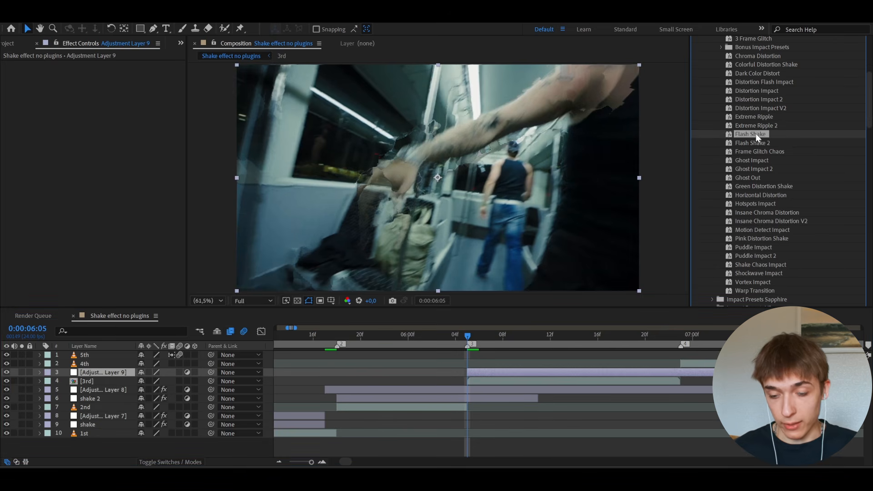
left_click_drag(650, 214, 490, 375)
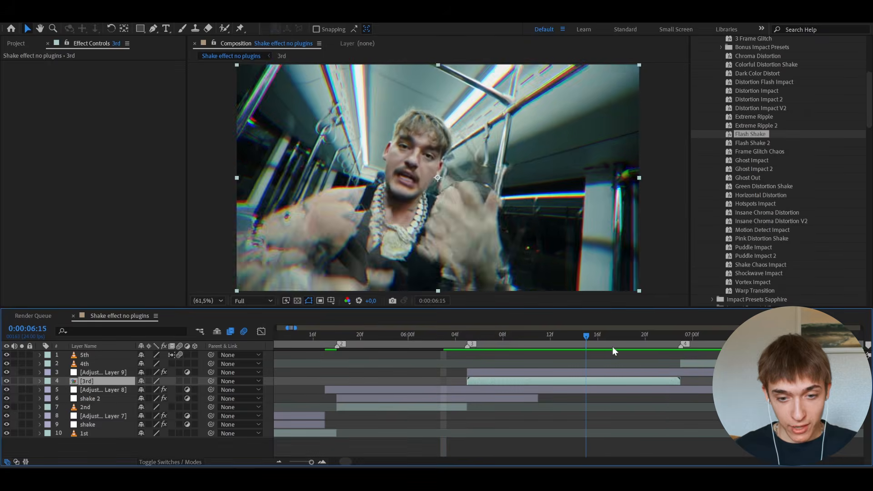
left_click(454, 340)
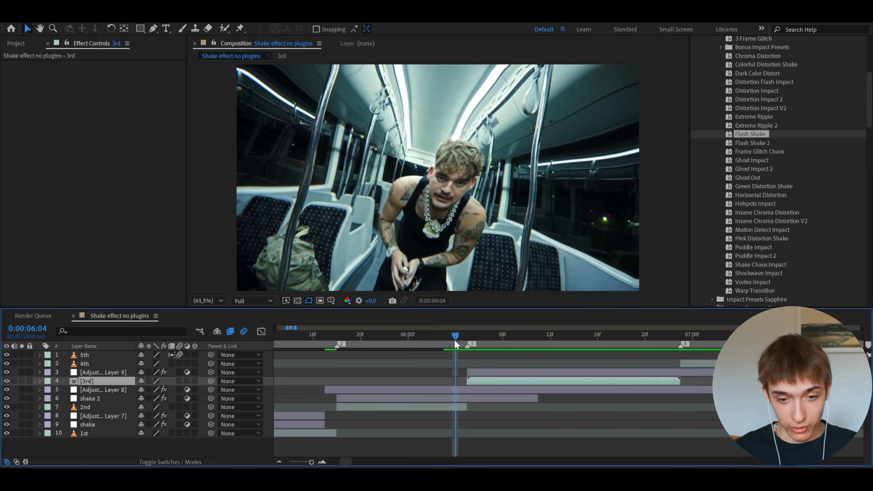
left_click_drag(454, 341, 648, 344)
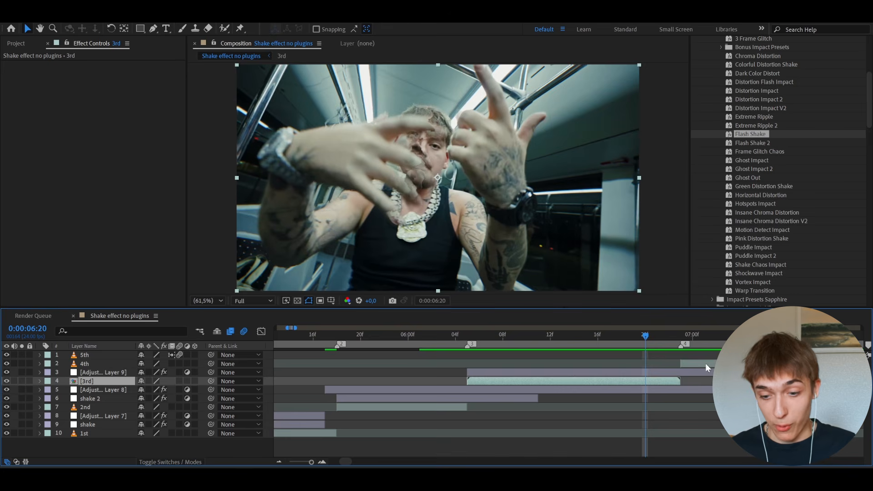
- Add a new adjustment layer above the 4th clip, starting at 0:00:06:18
left_click(704, 363)
left_click(651, 340)
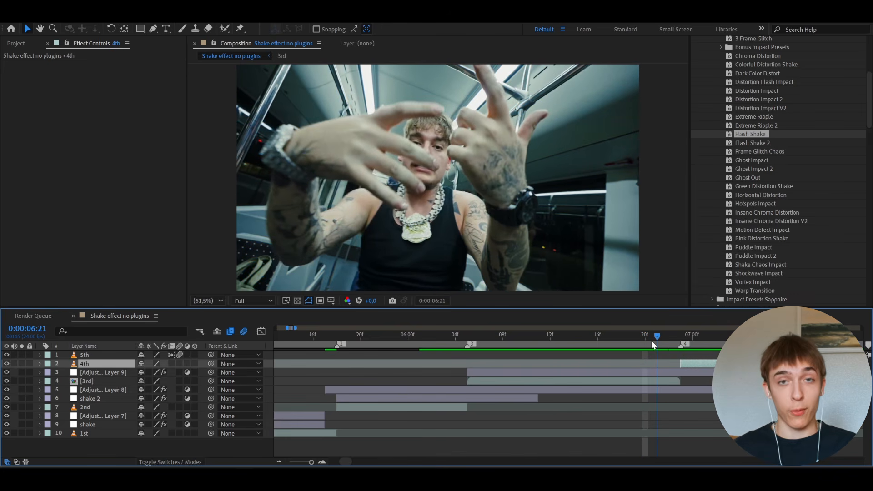
left_click_drag(651, 340, 623, 354)
left_click(623, 353)
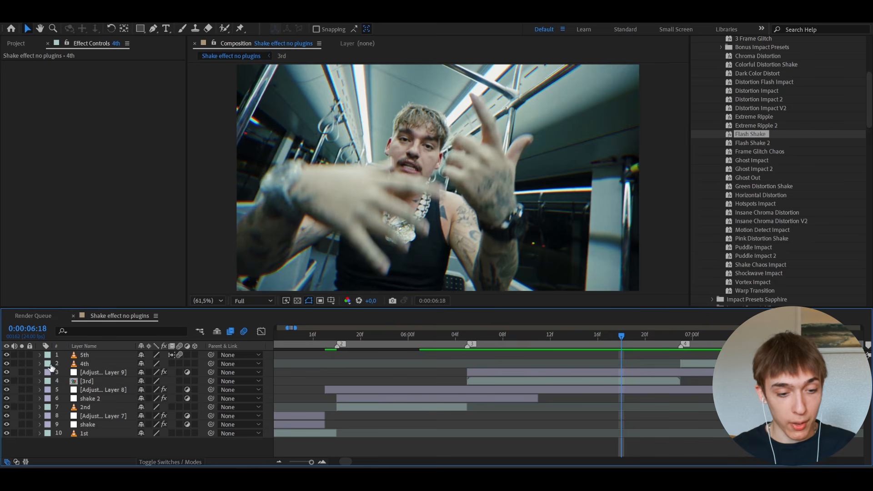
left_click(77, 364)
right_click(69, 364)
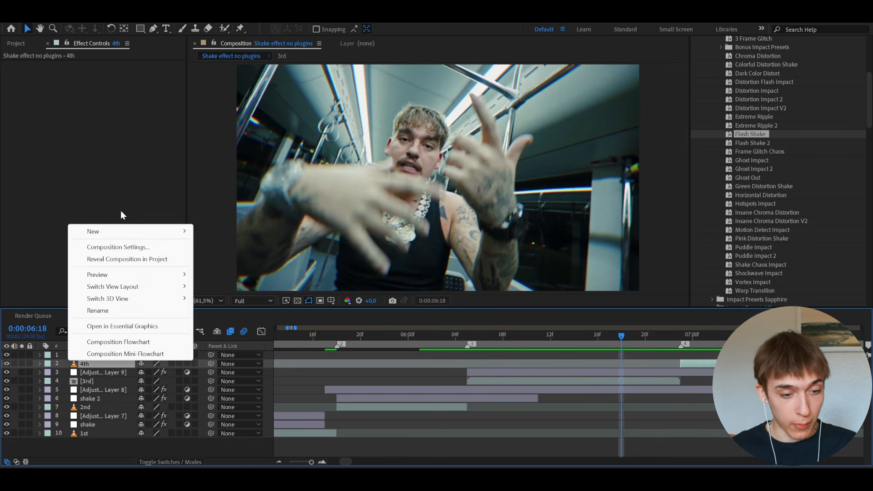
mouse_move(116, 231)
left_click(239, 317)
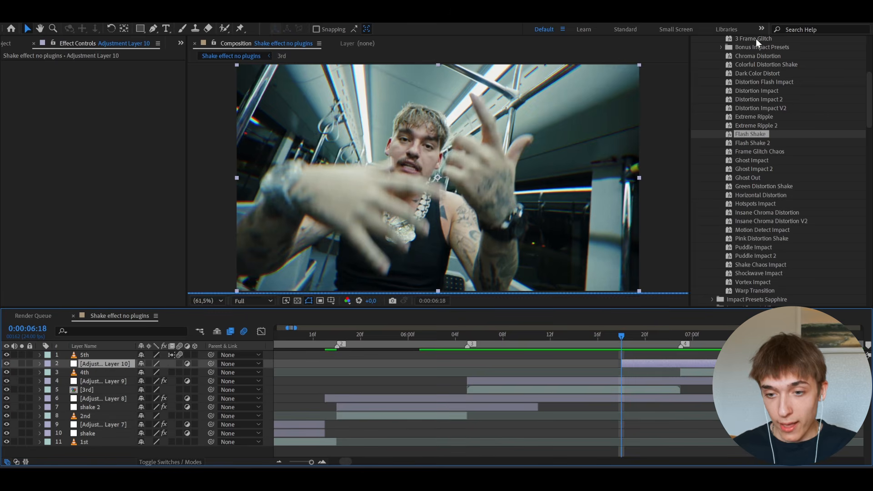
- Apply the 3 Frame Glitch preset, trim the adjustment layer to three frames, and align its end with the 4th clip's start at 0:00:06:23
left_click(752, 41)
left_click_drag(746, 40, 631, 246)
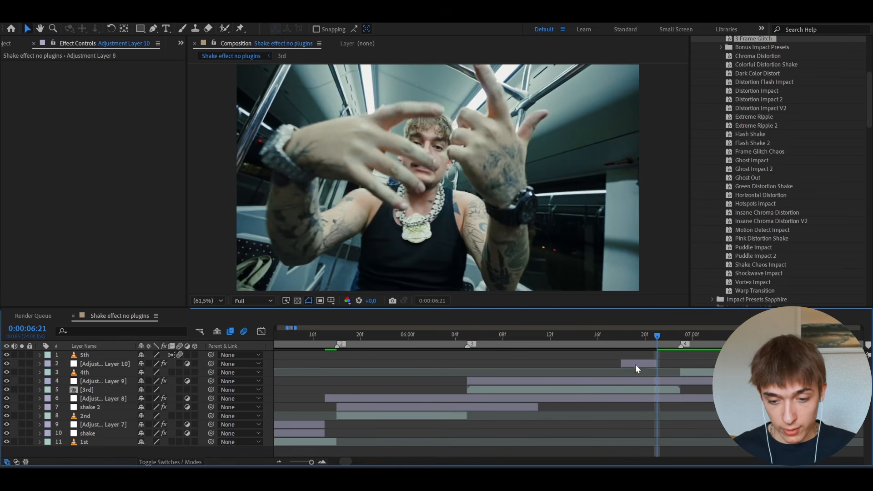
left_click_drag(635, 364, 682, 338)
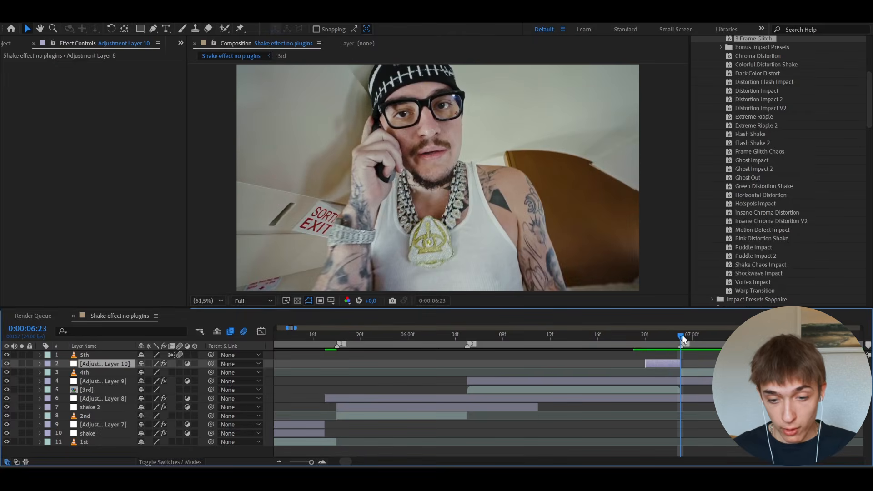
- Add another adjustment layer starting at 0:00:06:23 for the 4th clip and apply the Shake Chaos Impact preset to it
right_click(63, 364)
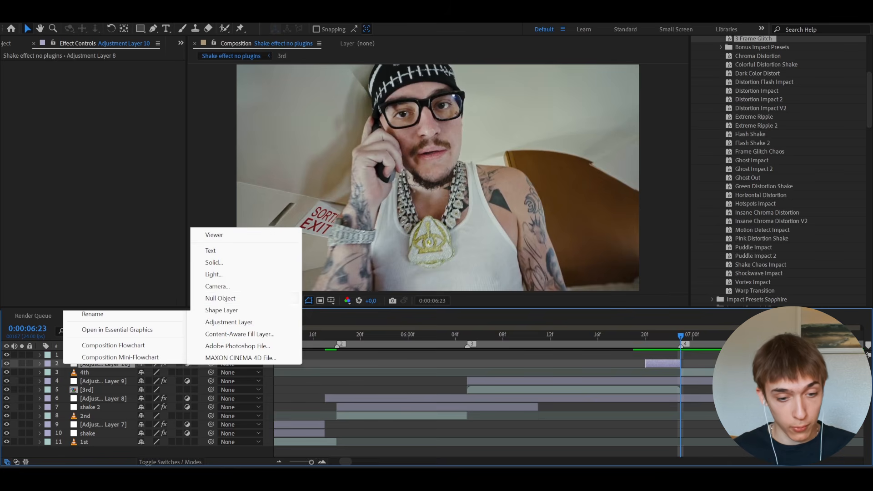
left_click(220, 322)
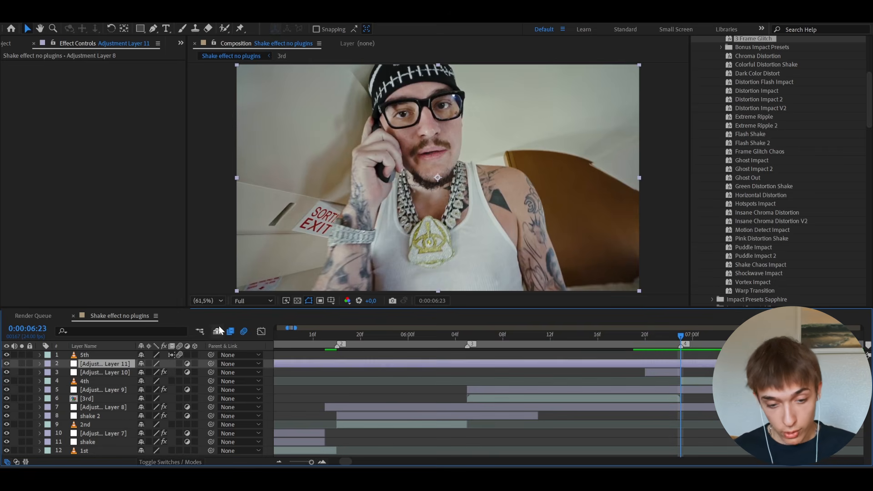
key("alt+[")
left_click(749, 264)
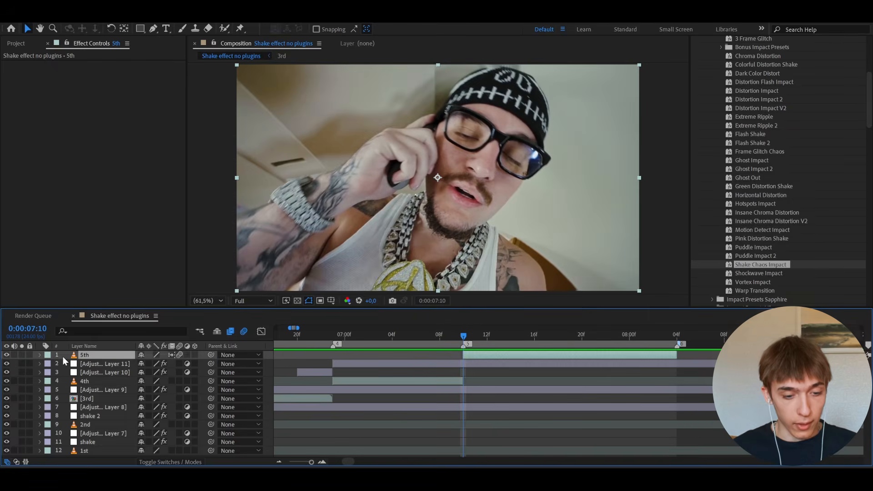
- Add an adjustment layer above the 5th clip starting at 0:00:07:10 and apply the Chroma Distortion preset to it
right_click(64, 361)
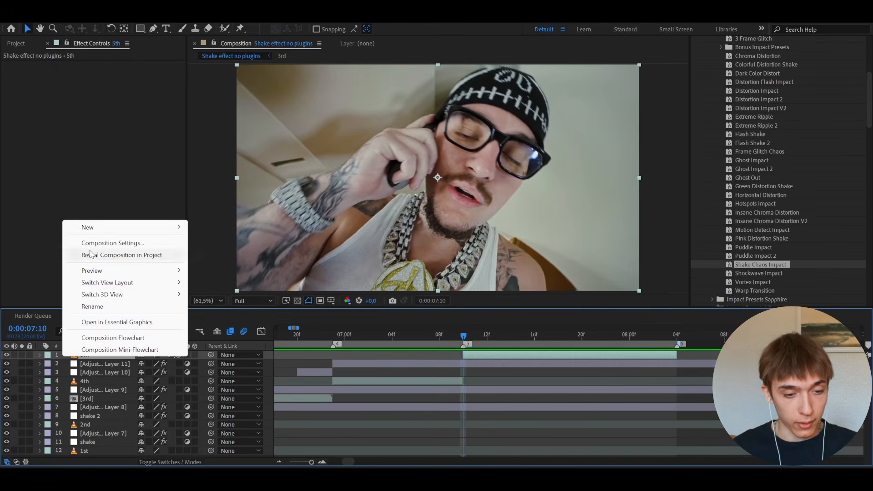
mouse_move(89, 226)
left_click(223, 317)
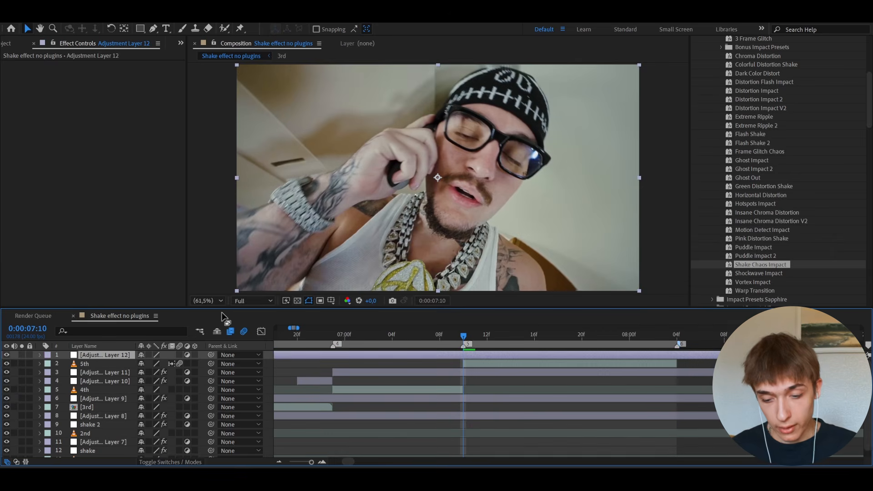
scroll(752, 69, "up", 1)
left_click(752, 70)
left_click_drag(748, 69, 450, 342)
- Duplicate the shake layer, place the copy directly above the 5th clip starting at 0:00:07:10, and preview the result
scroll(324, 389, "left", 6)
scroll(324, 389, "left", 2)
scroll(324, 388, "down", 1)
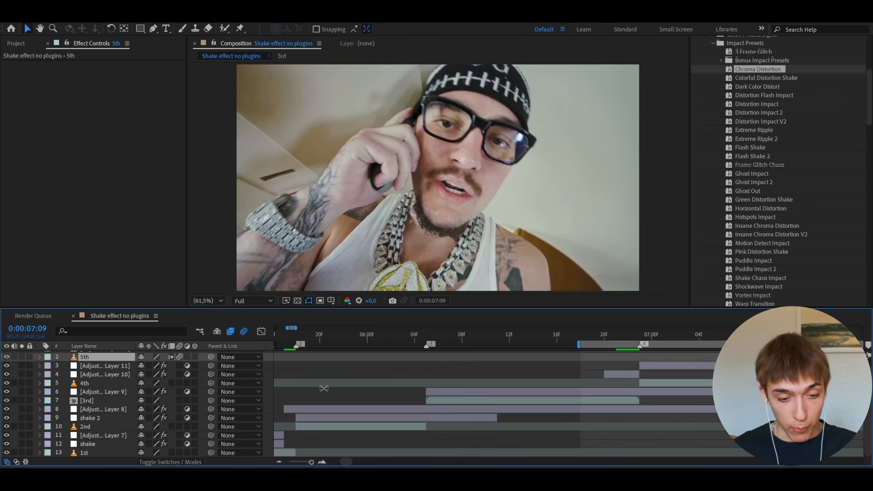
left_click(88, 445)
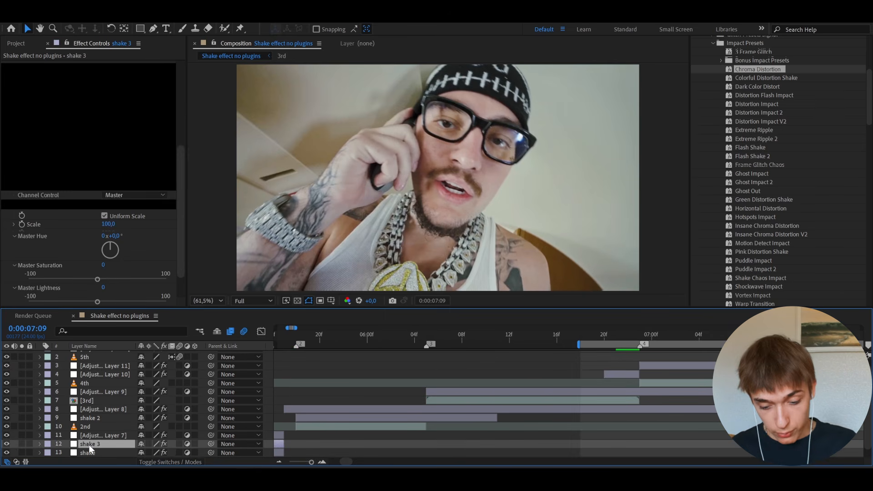
key("ctrl+shift+d")
left_click_drag(85, 444, 139, 359)
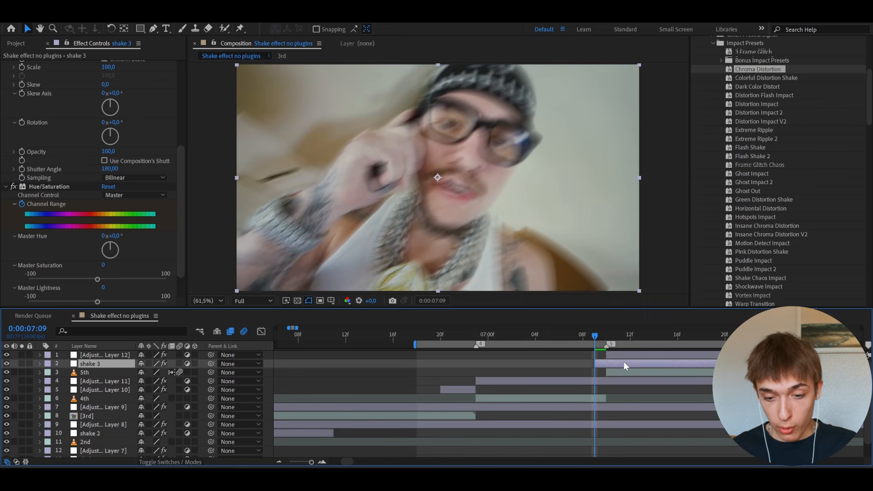
left_click_drag(624, 362, 635, 364)
left_click(628, 375)
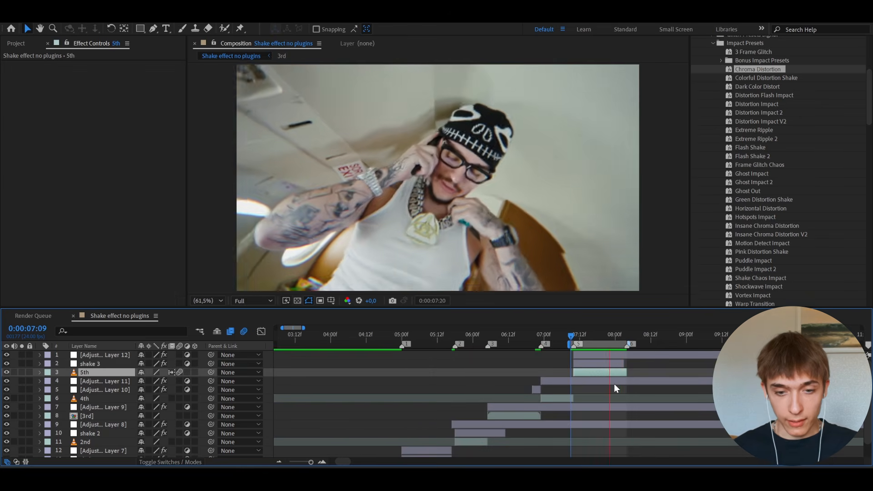